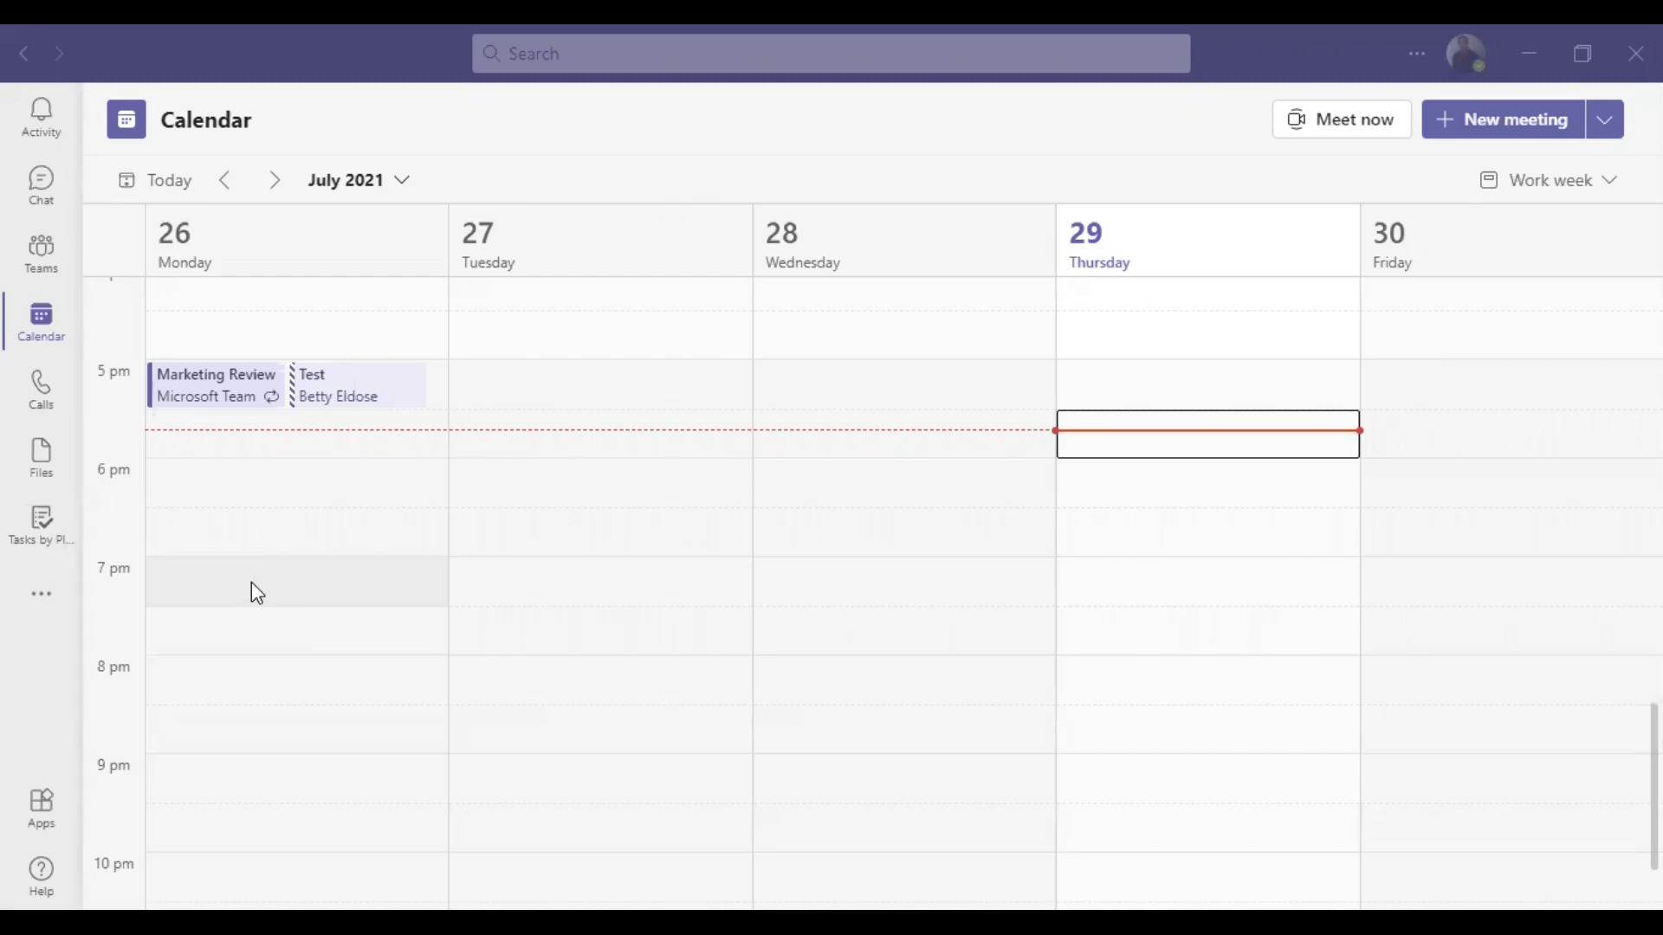
Step: Switch from the calendar to the Marketing Updates team's General channel posts
click(38, 258)
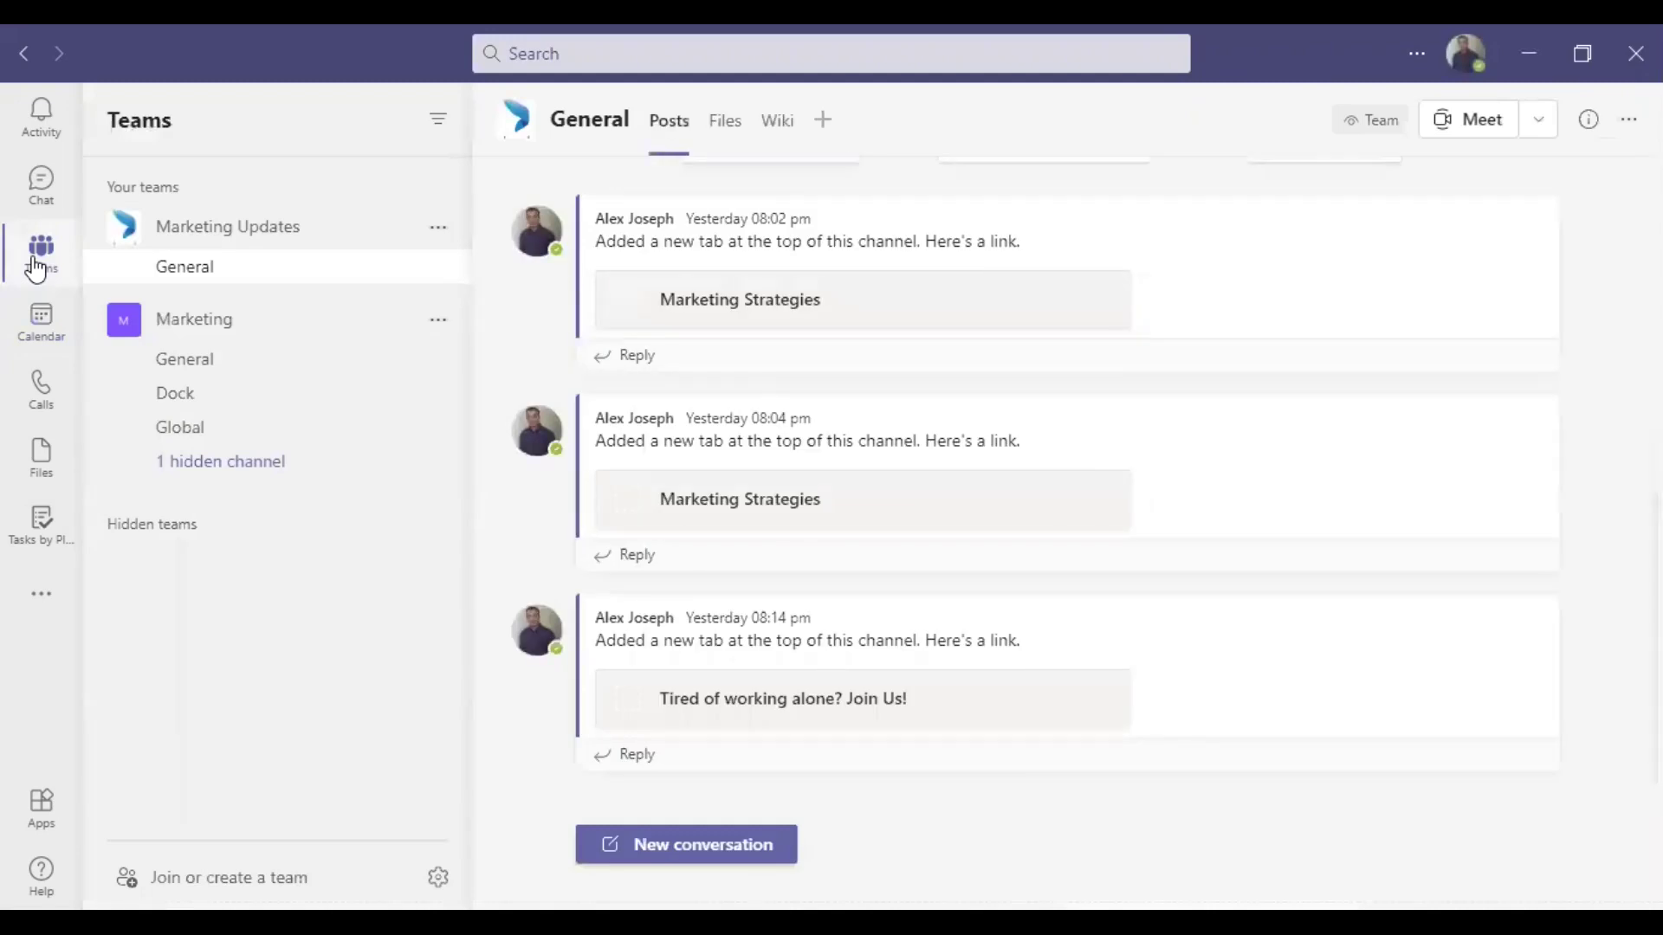
Step: Bring up the Add a tab app list (SharePoint, Wiki, Excel, YouTube) for the General channel
click(266, 239)
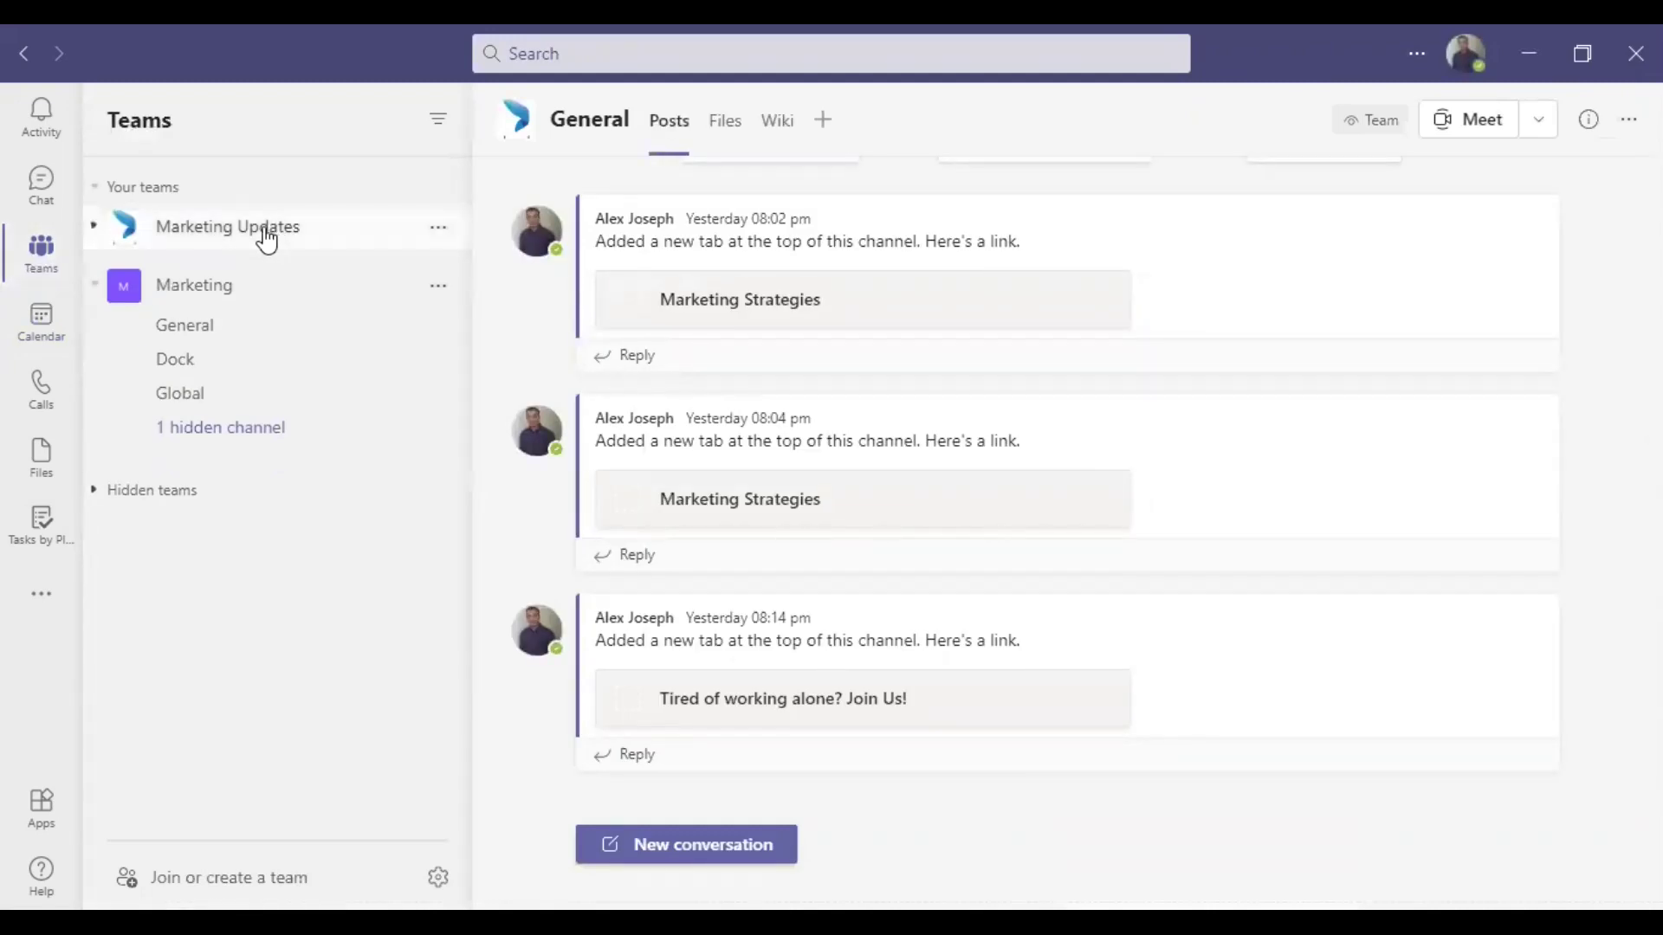
click(267, 239)
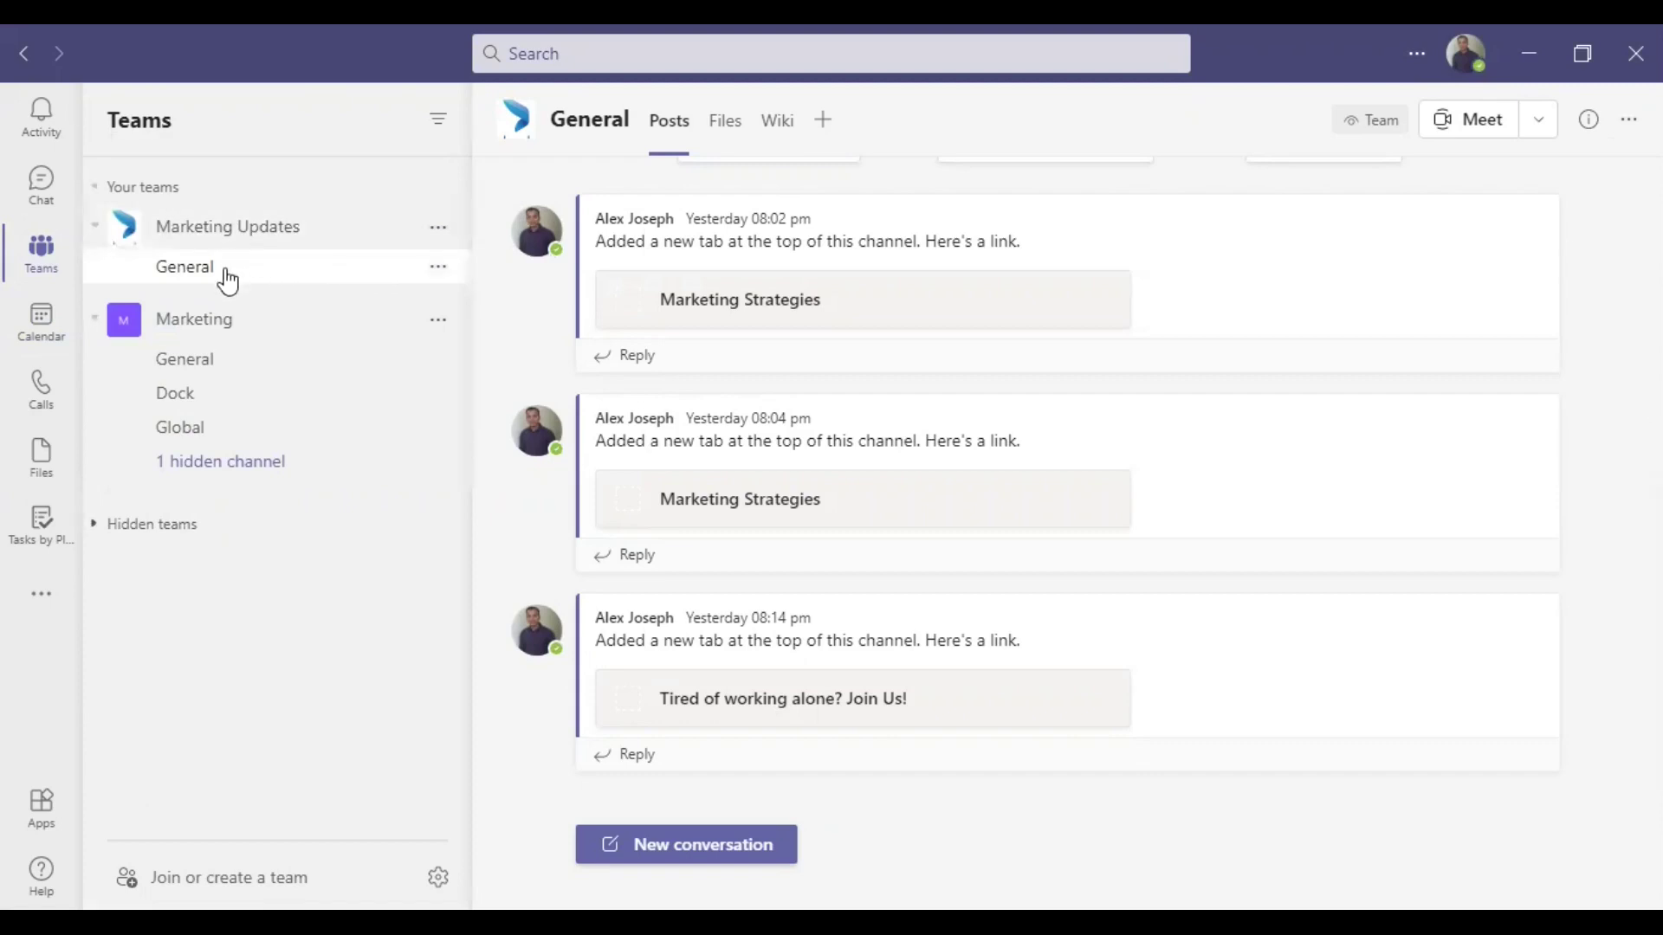
mouse_move(1152, 530)
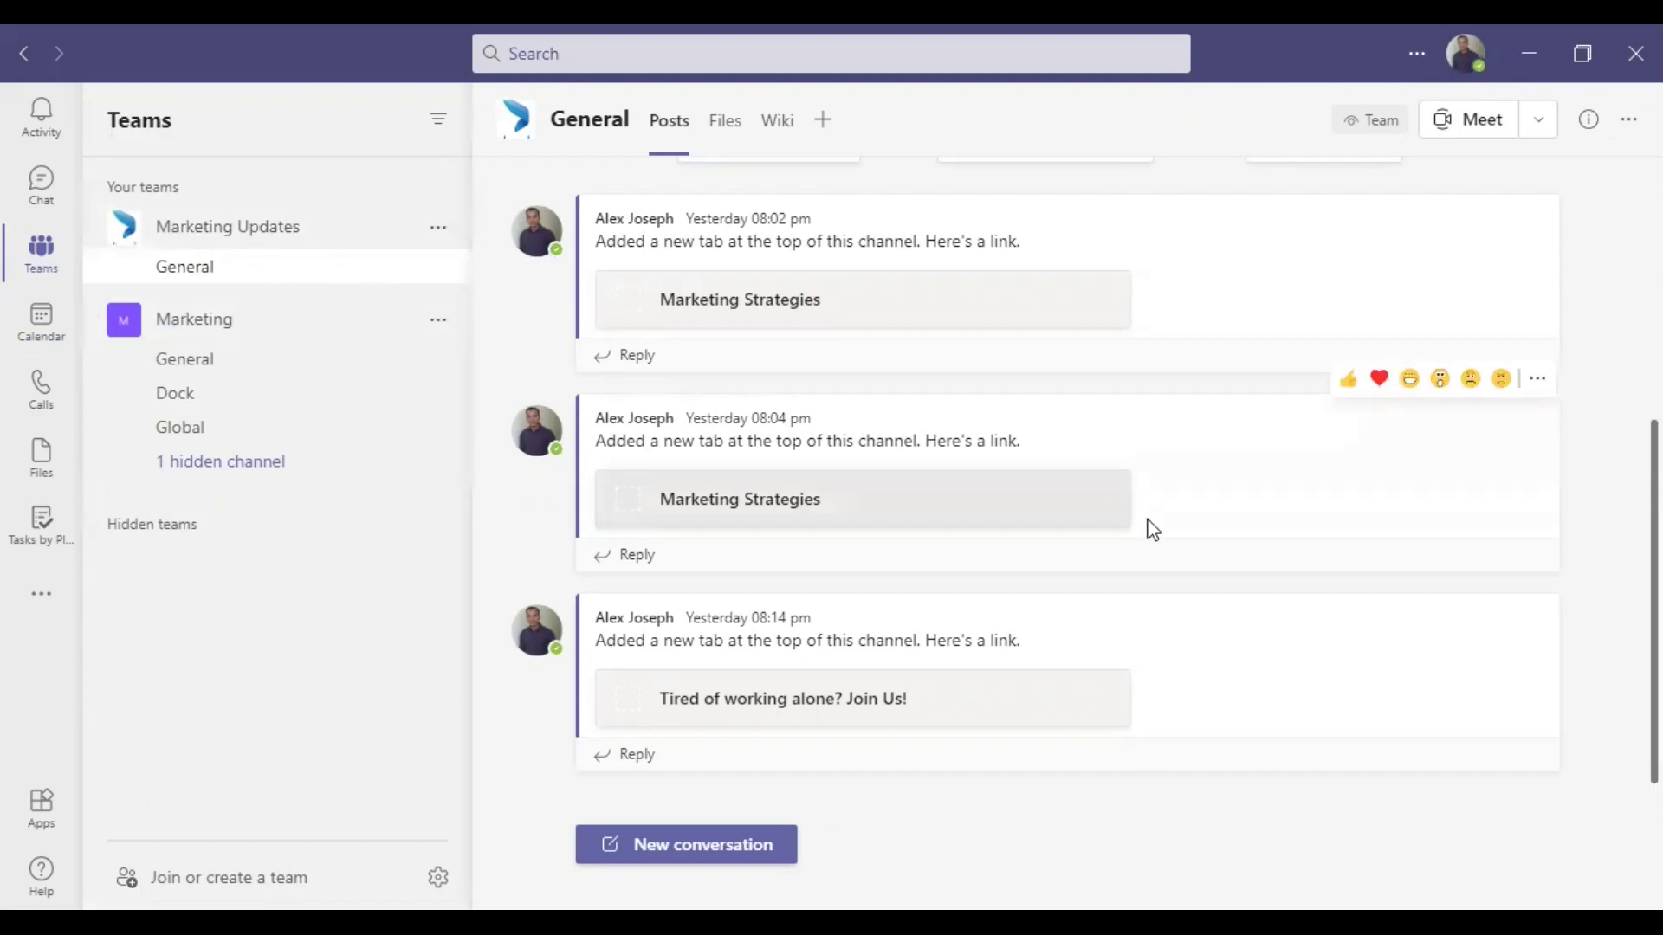
scroll(1151, 530, up, 5)
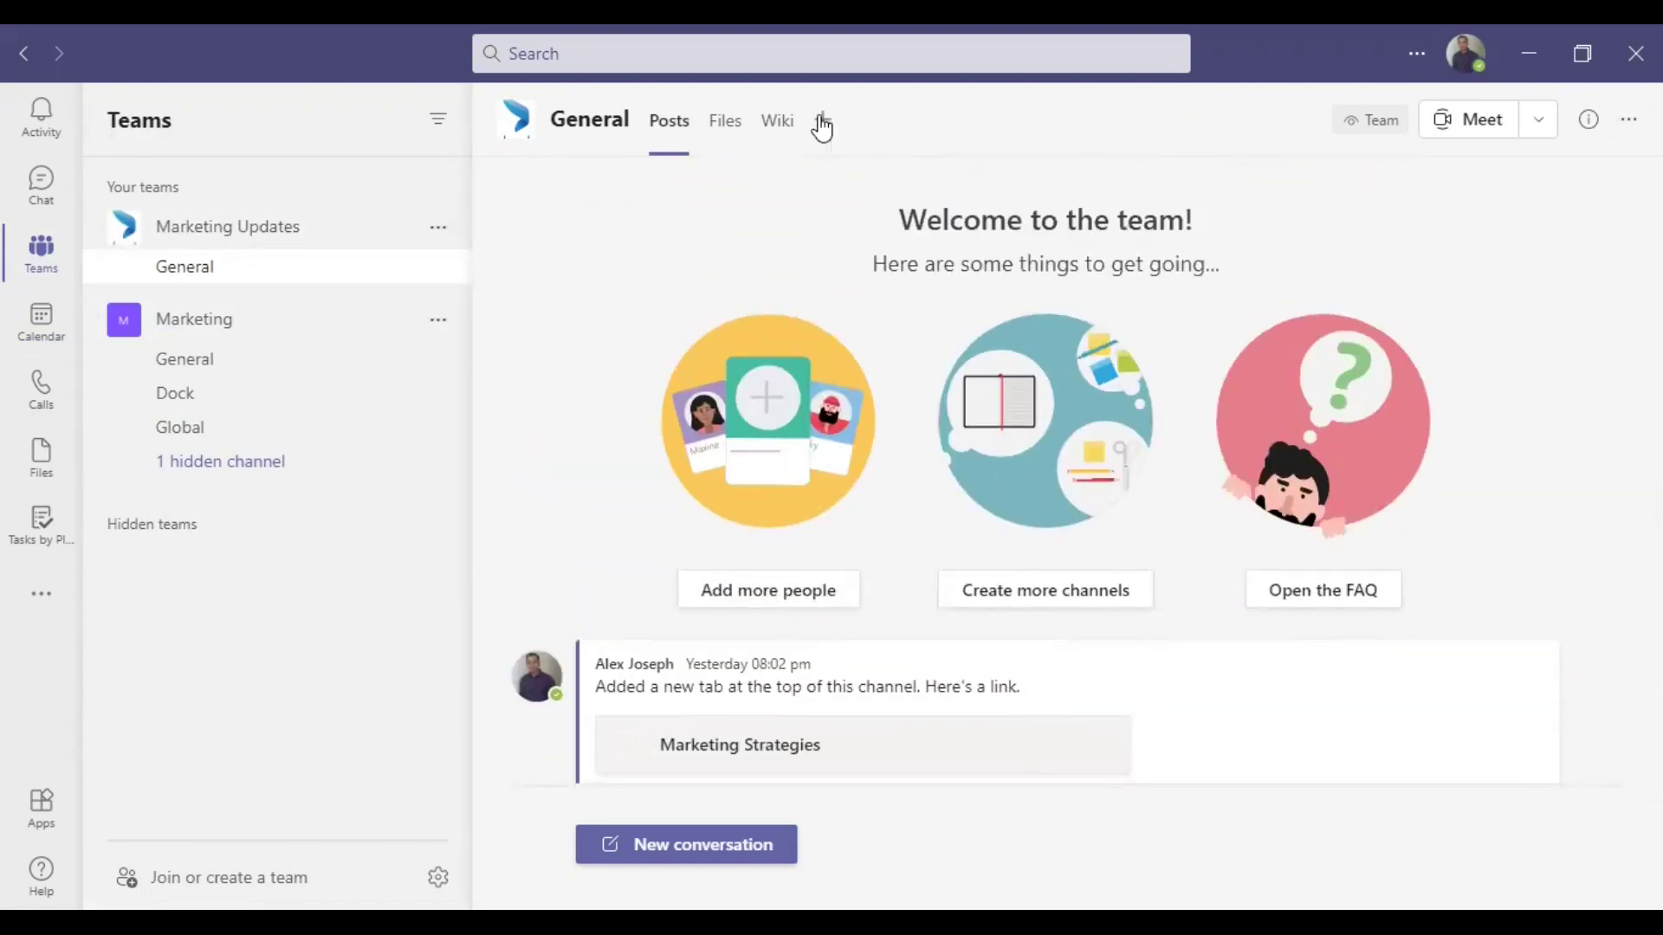
click(822, 123)
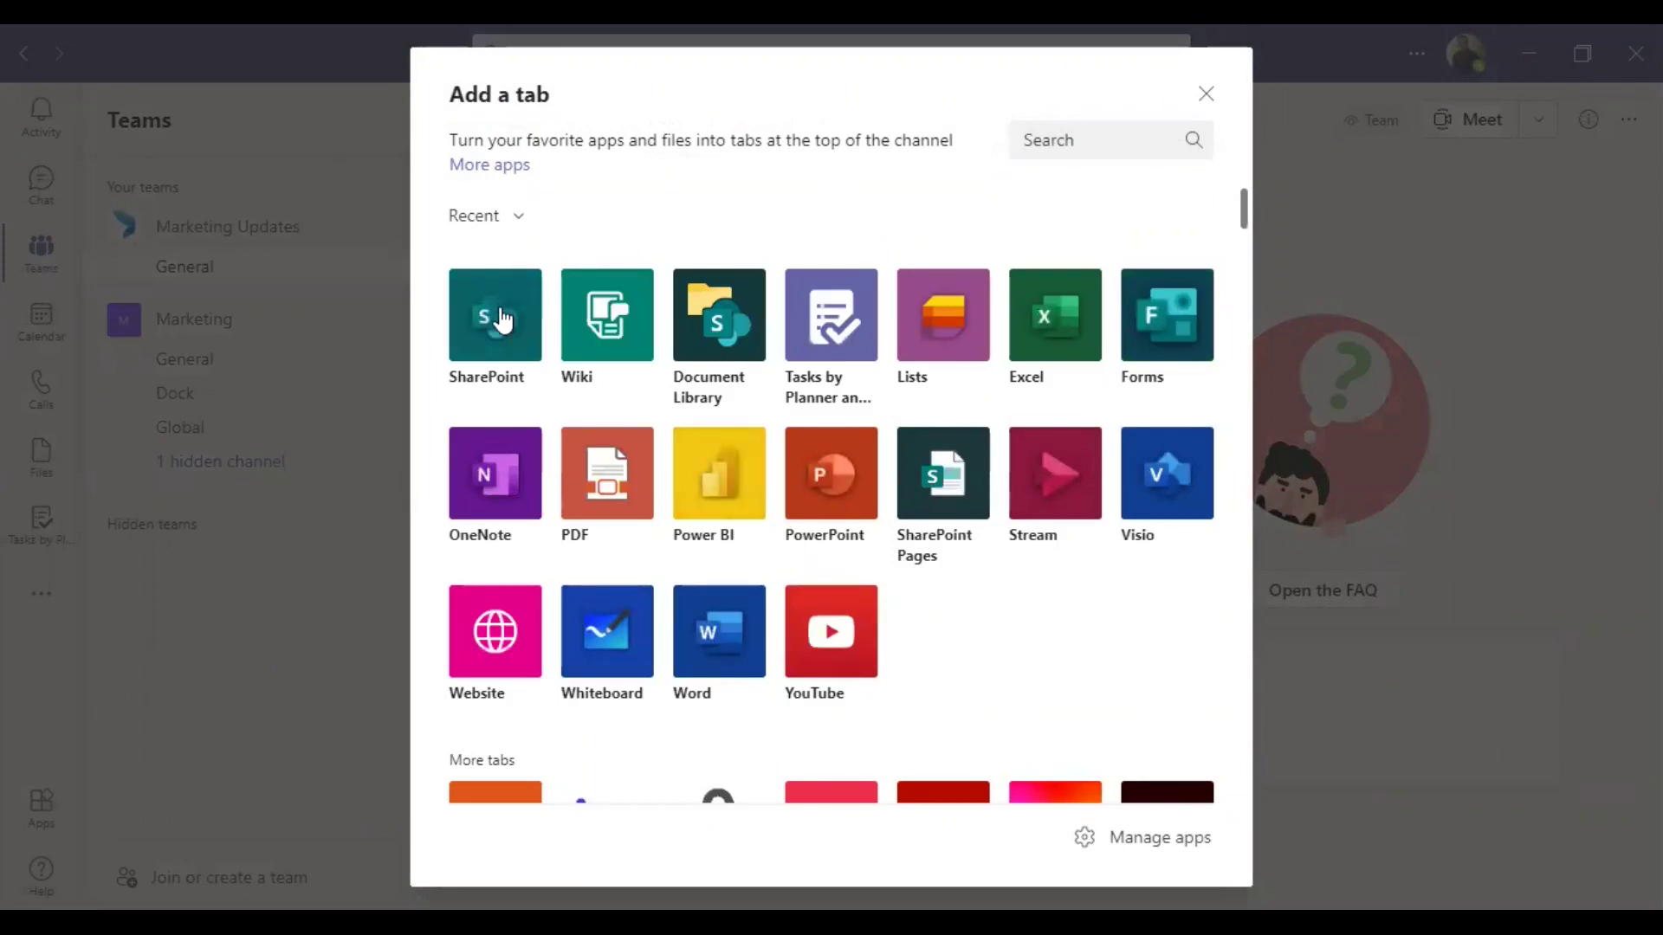
key(Escape)
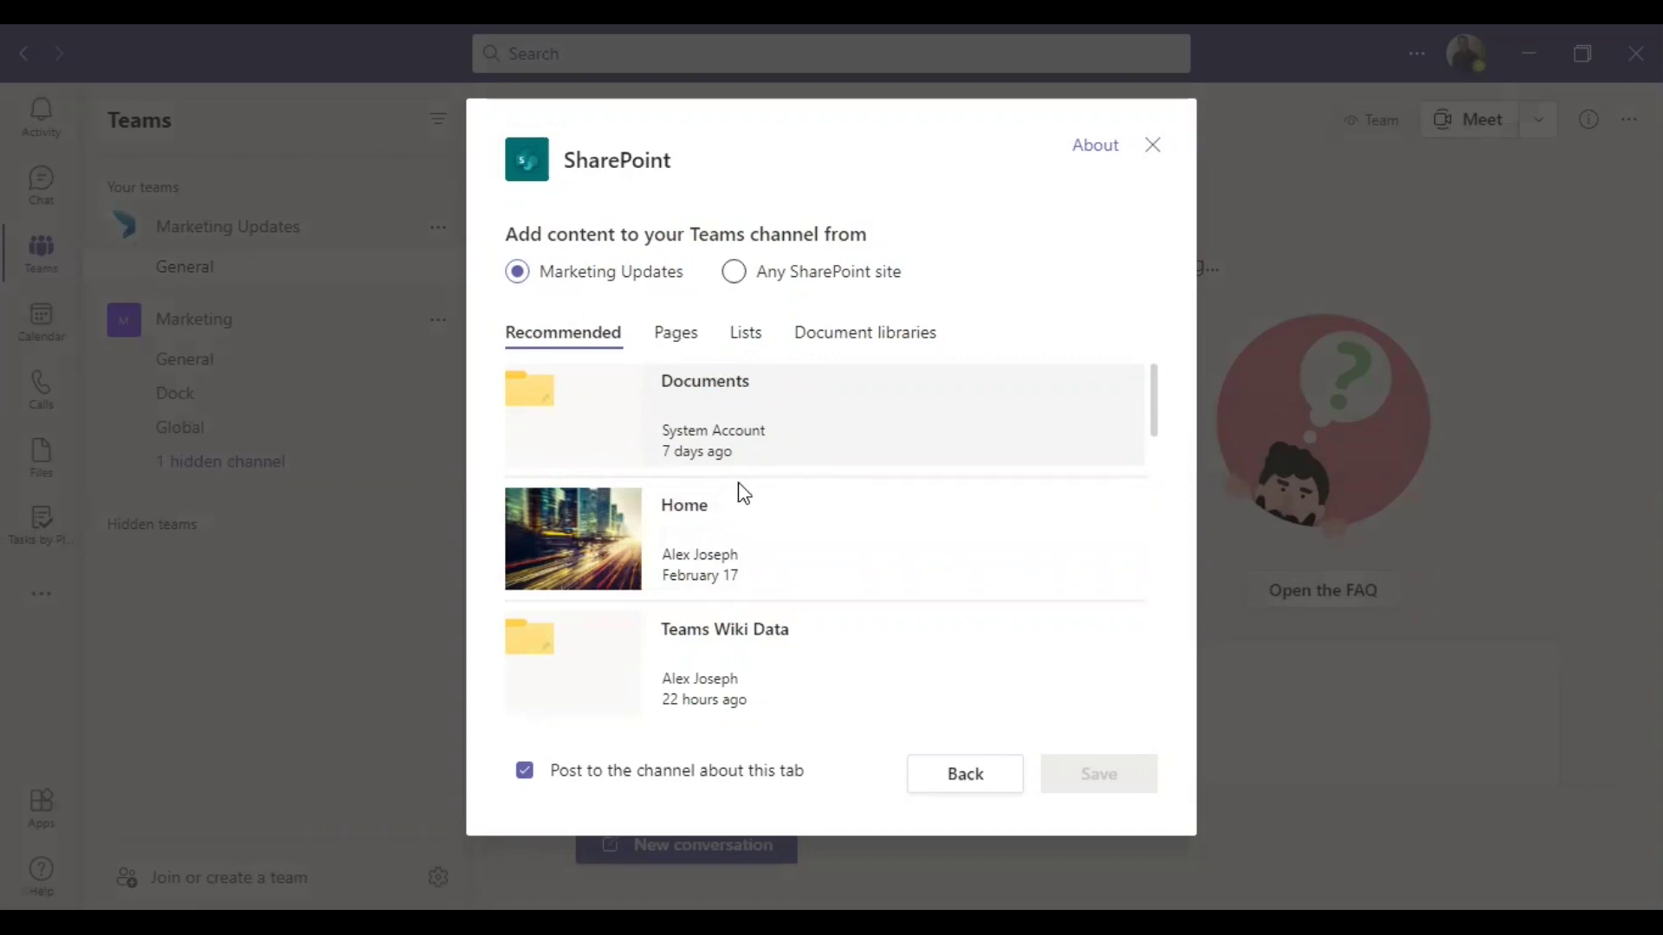
Step: Add a SharePoint tab showing the Marketing Strategies page from the Marketing Updates site's Pages
scroll(743, 493, down, 5)
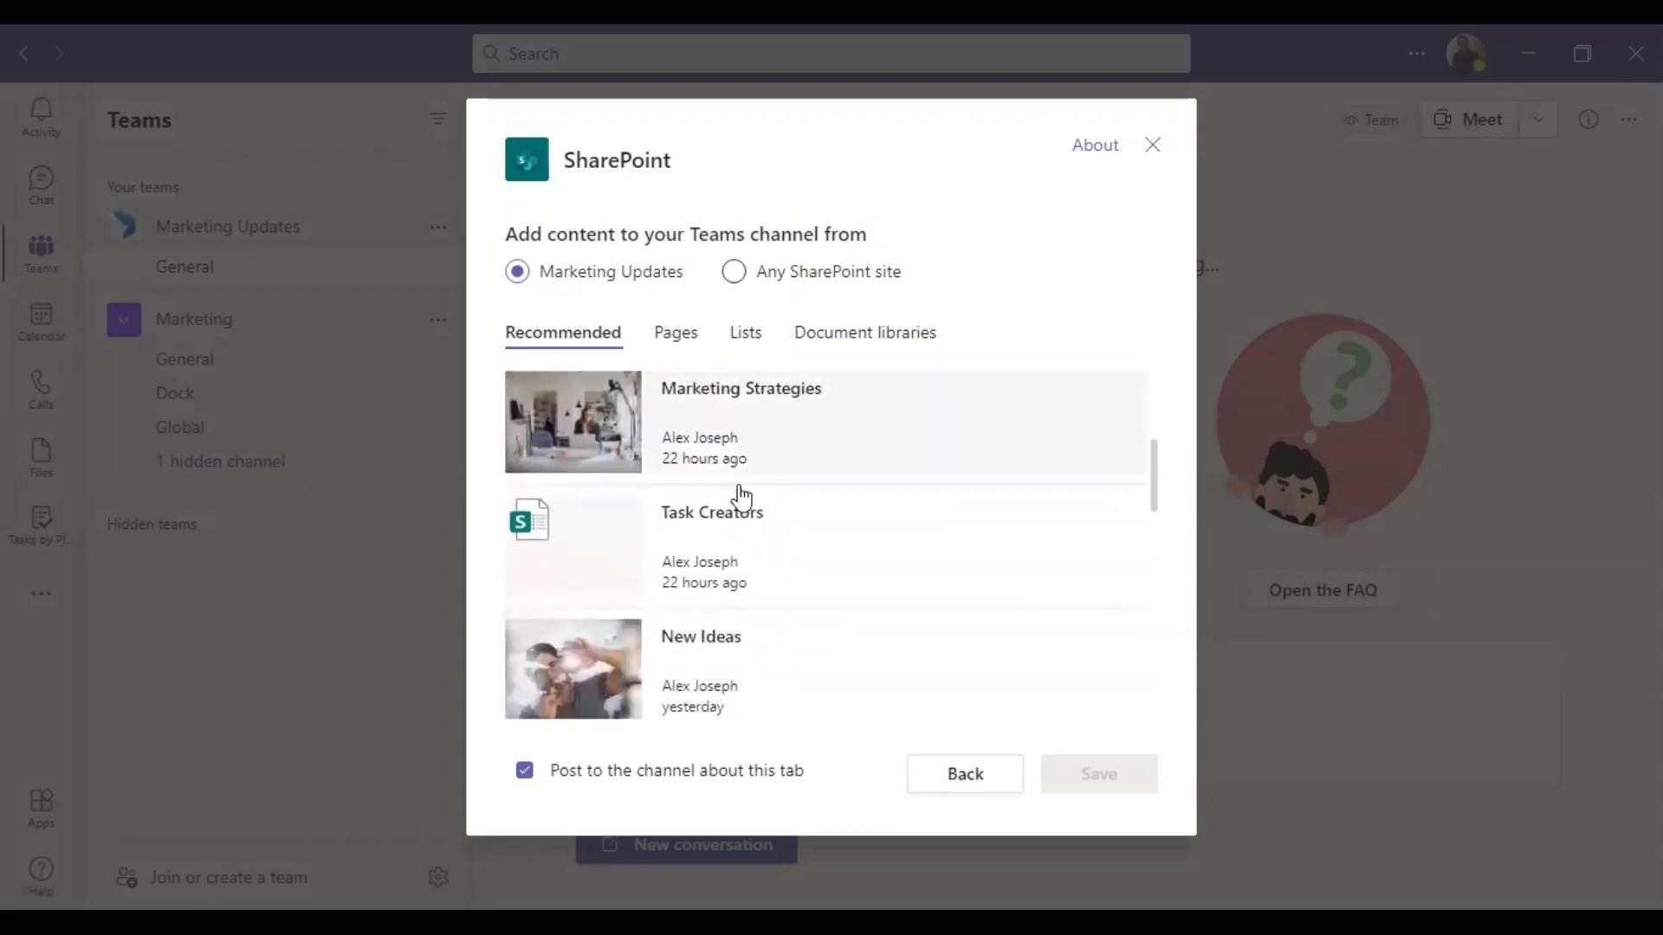
scroll(740, 497, up, 5)
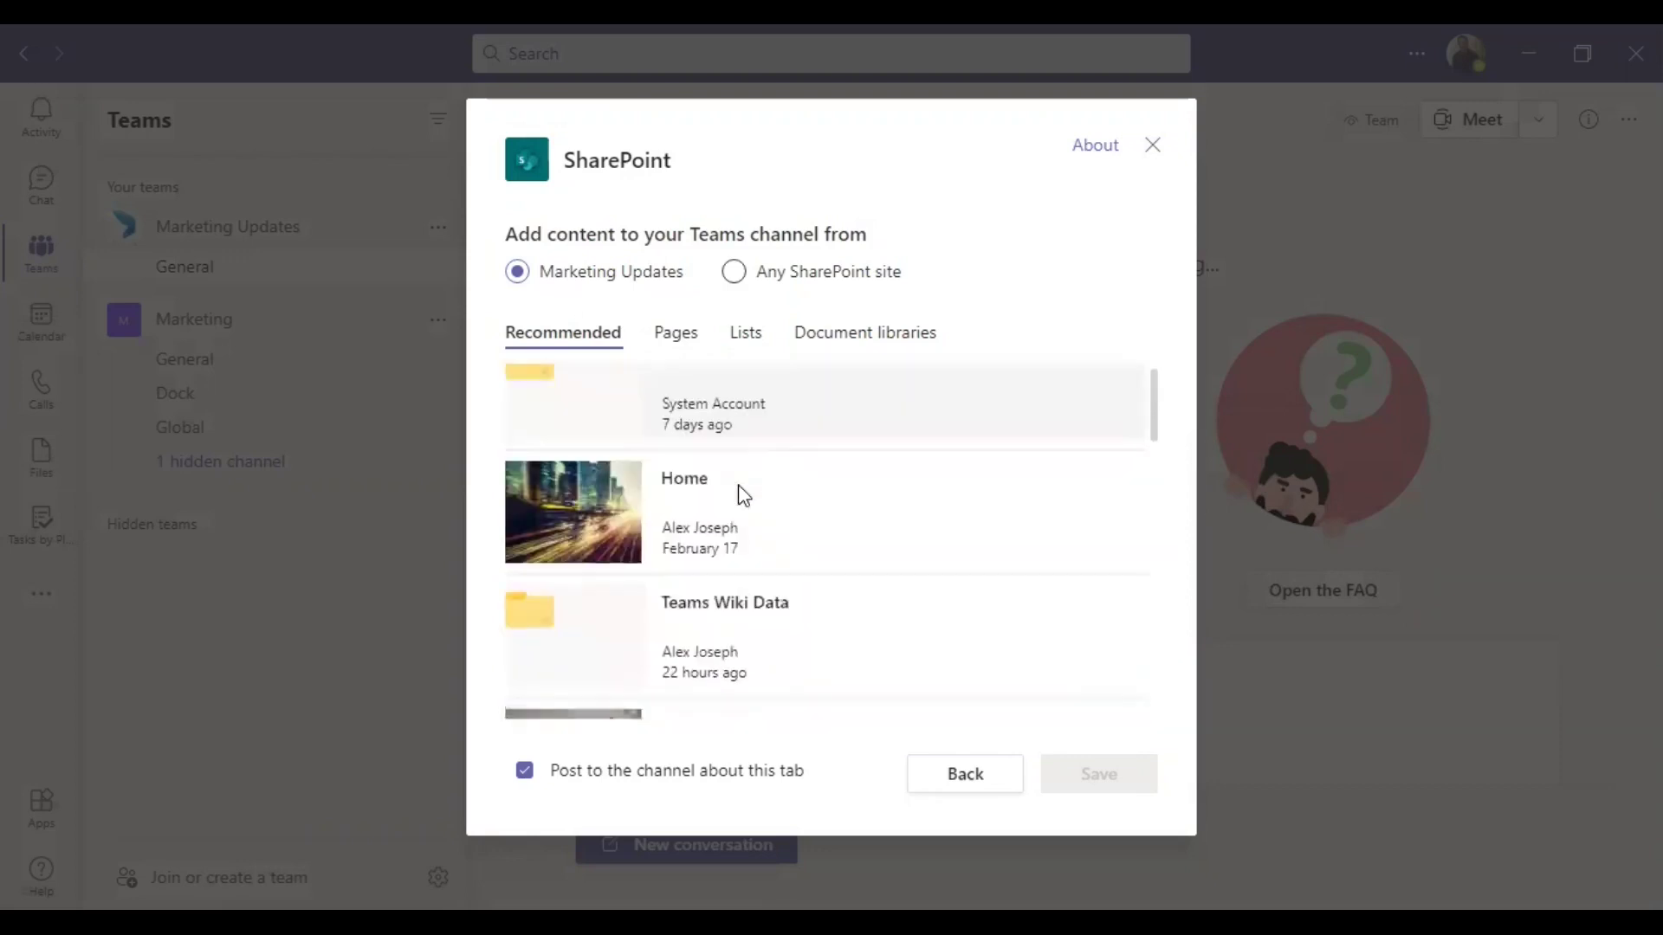
click(674, 342)
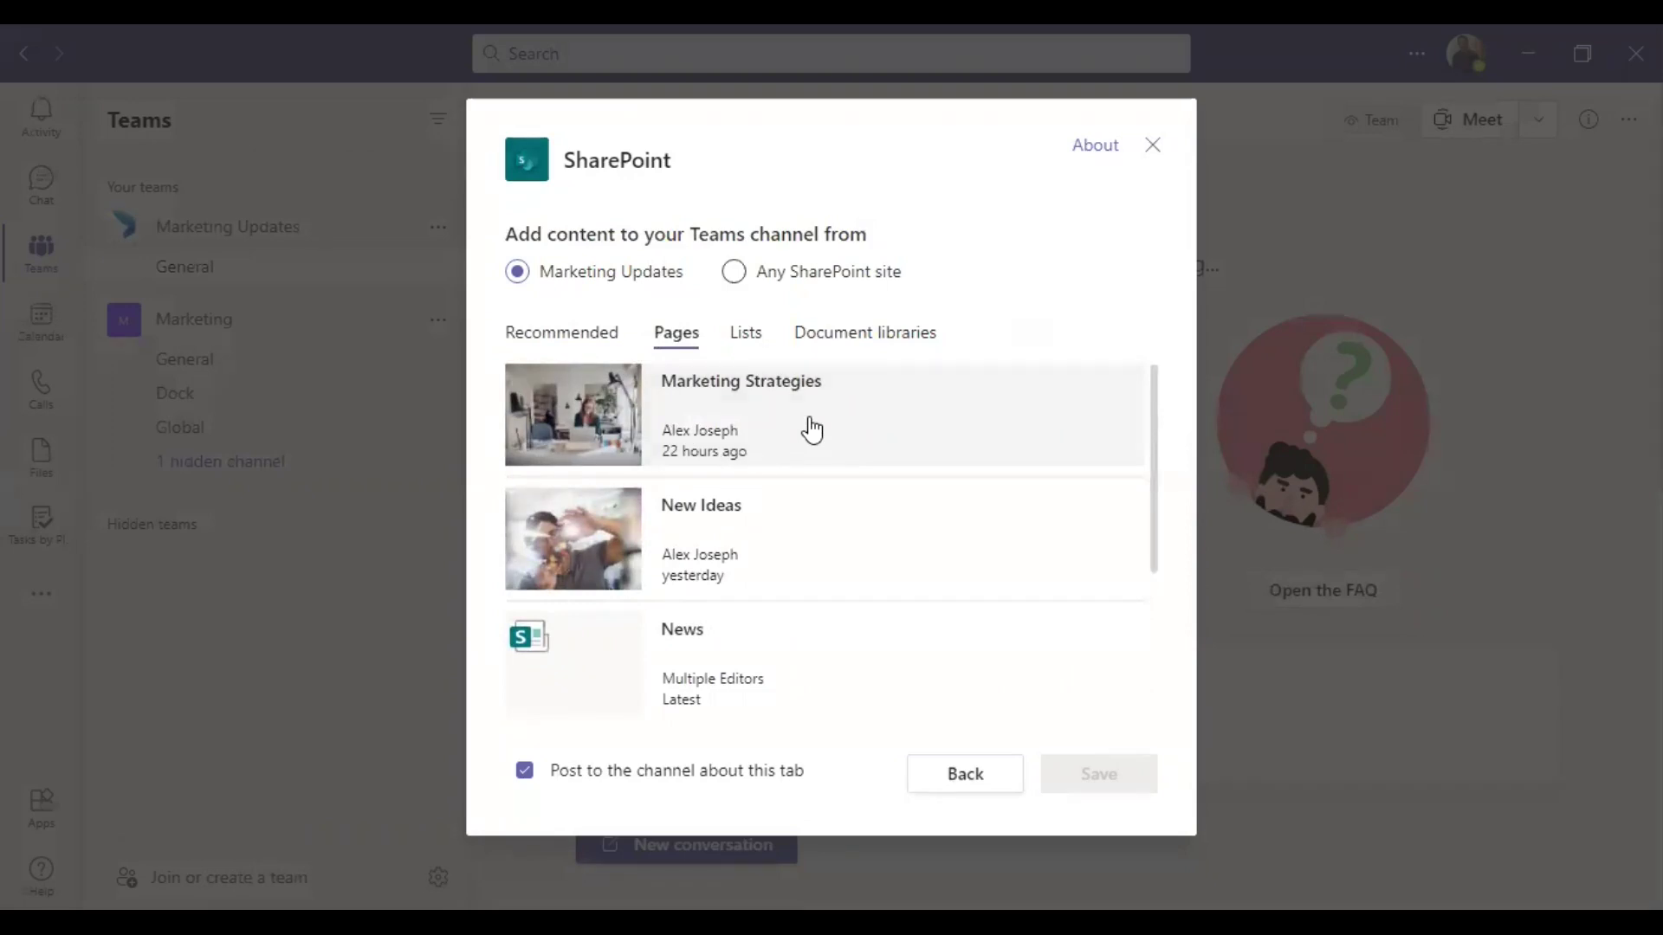
click(812, 428)
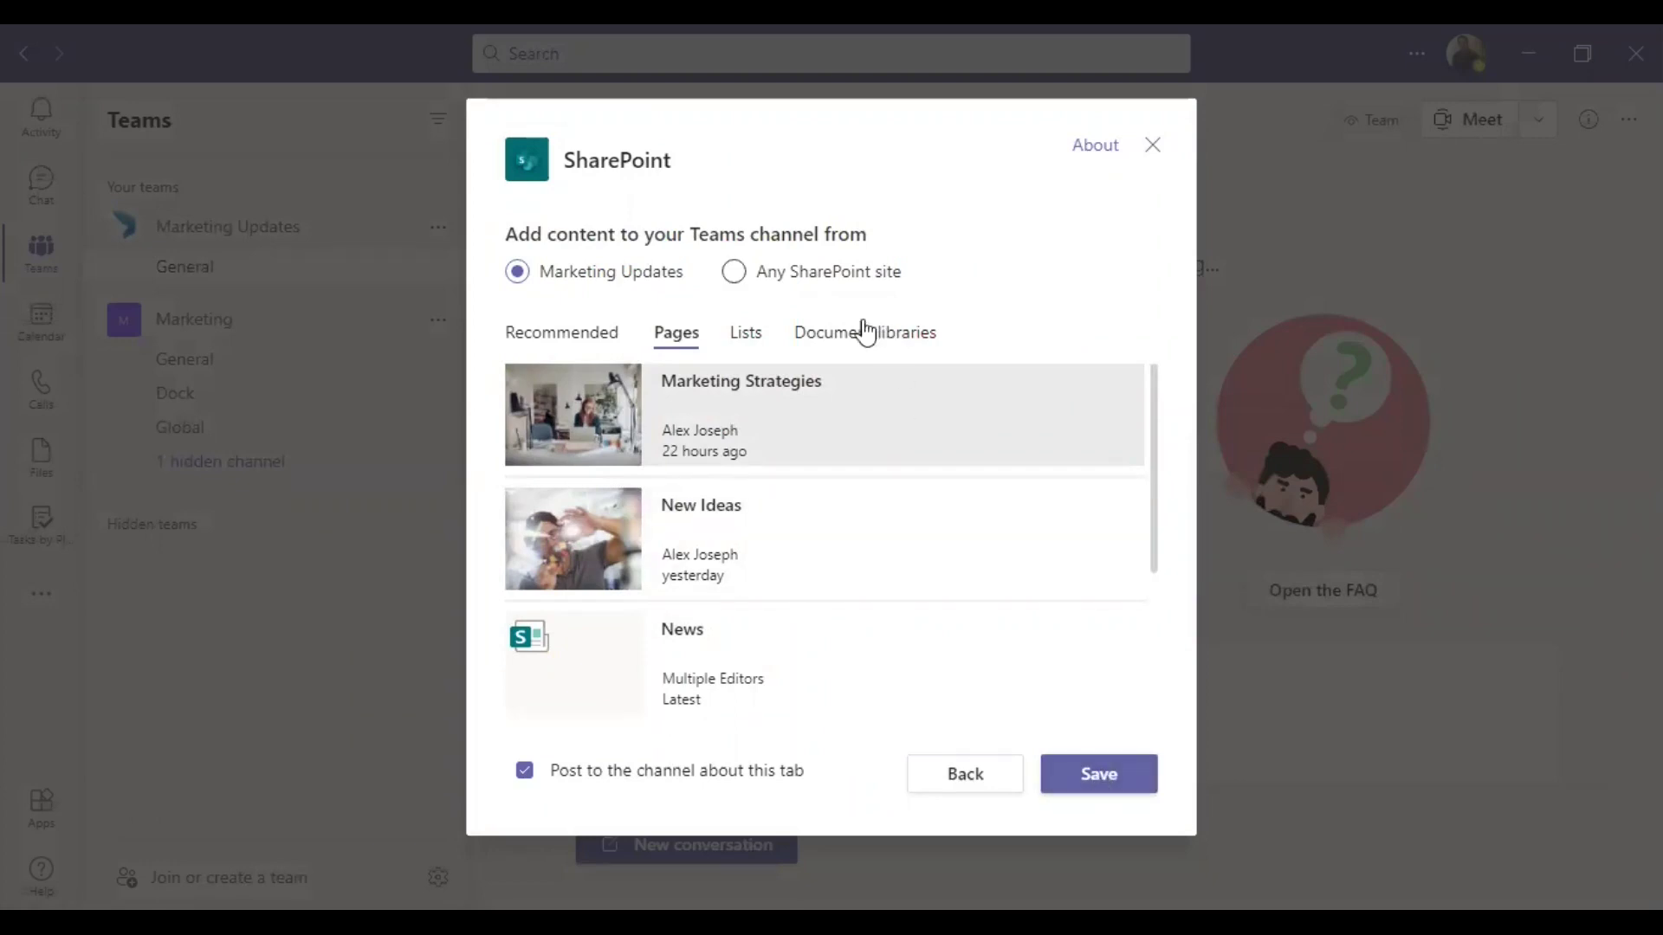
click(733, 271)
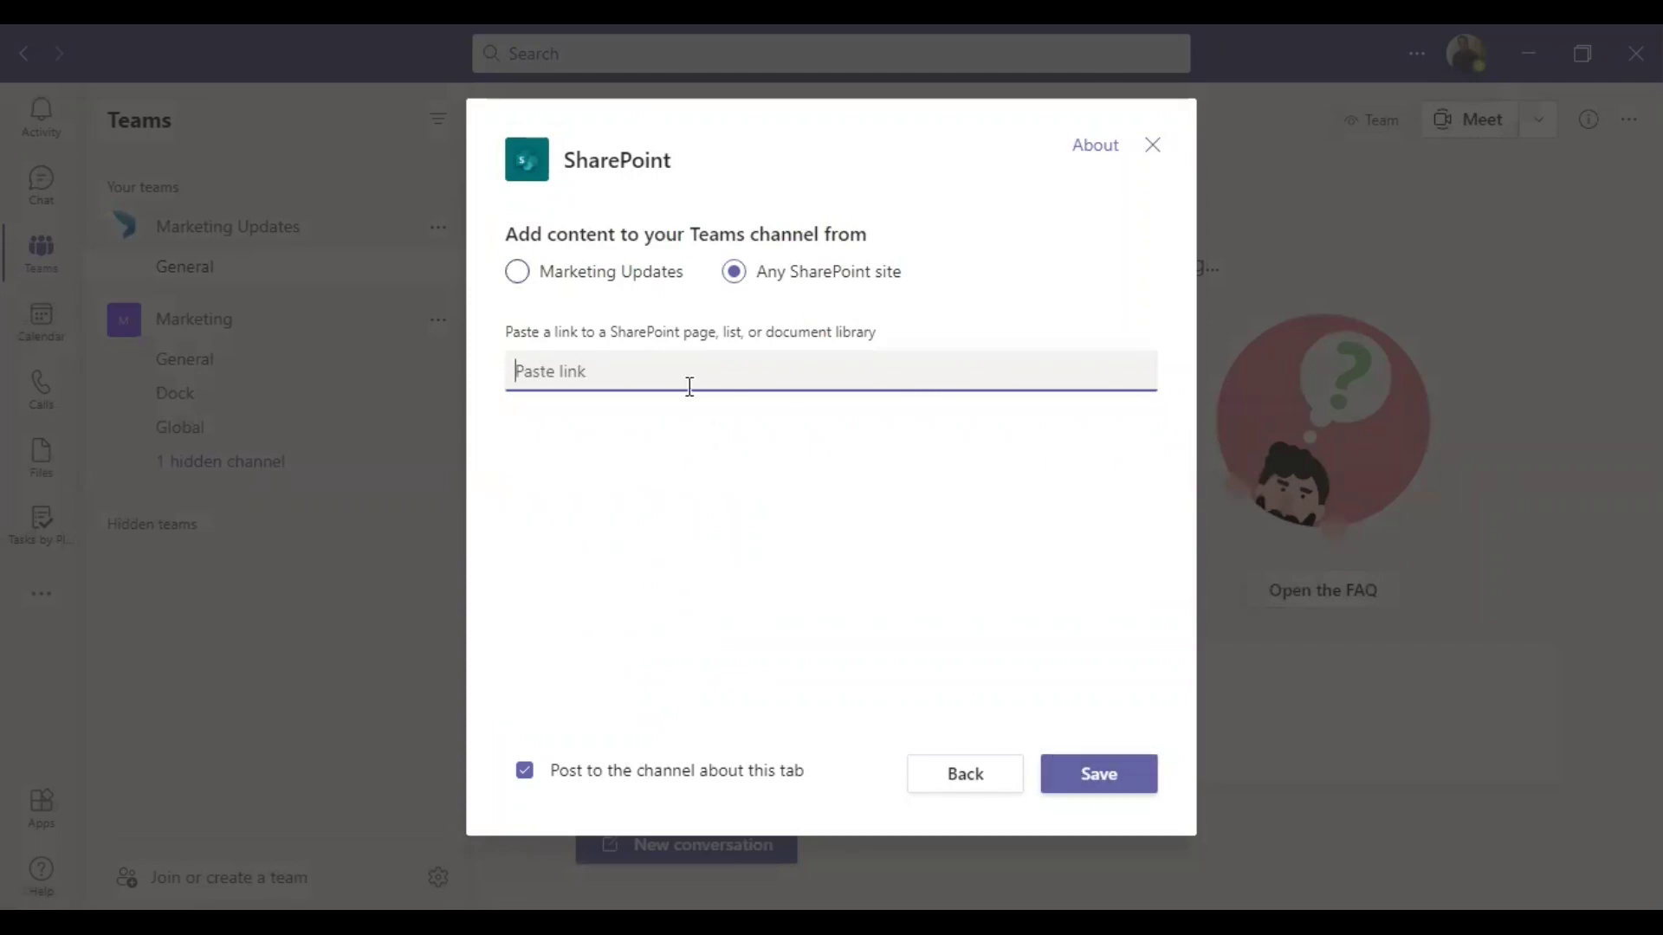
click(578, 279)
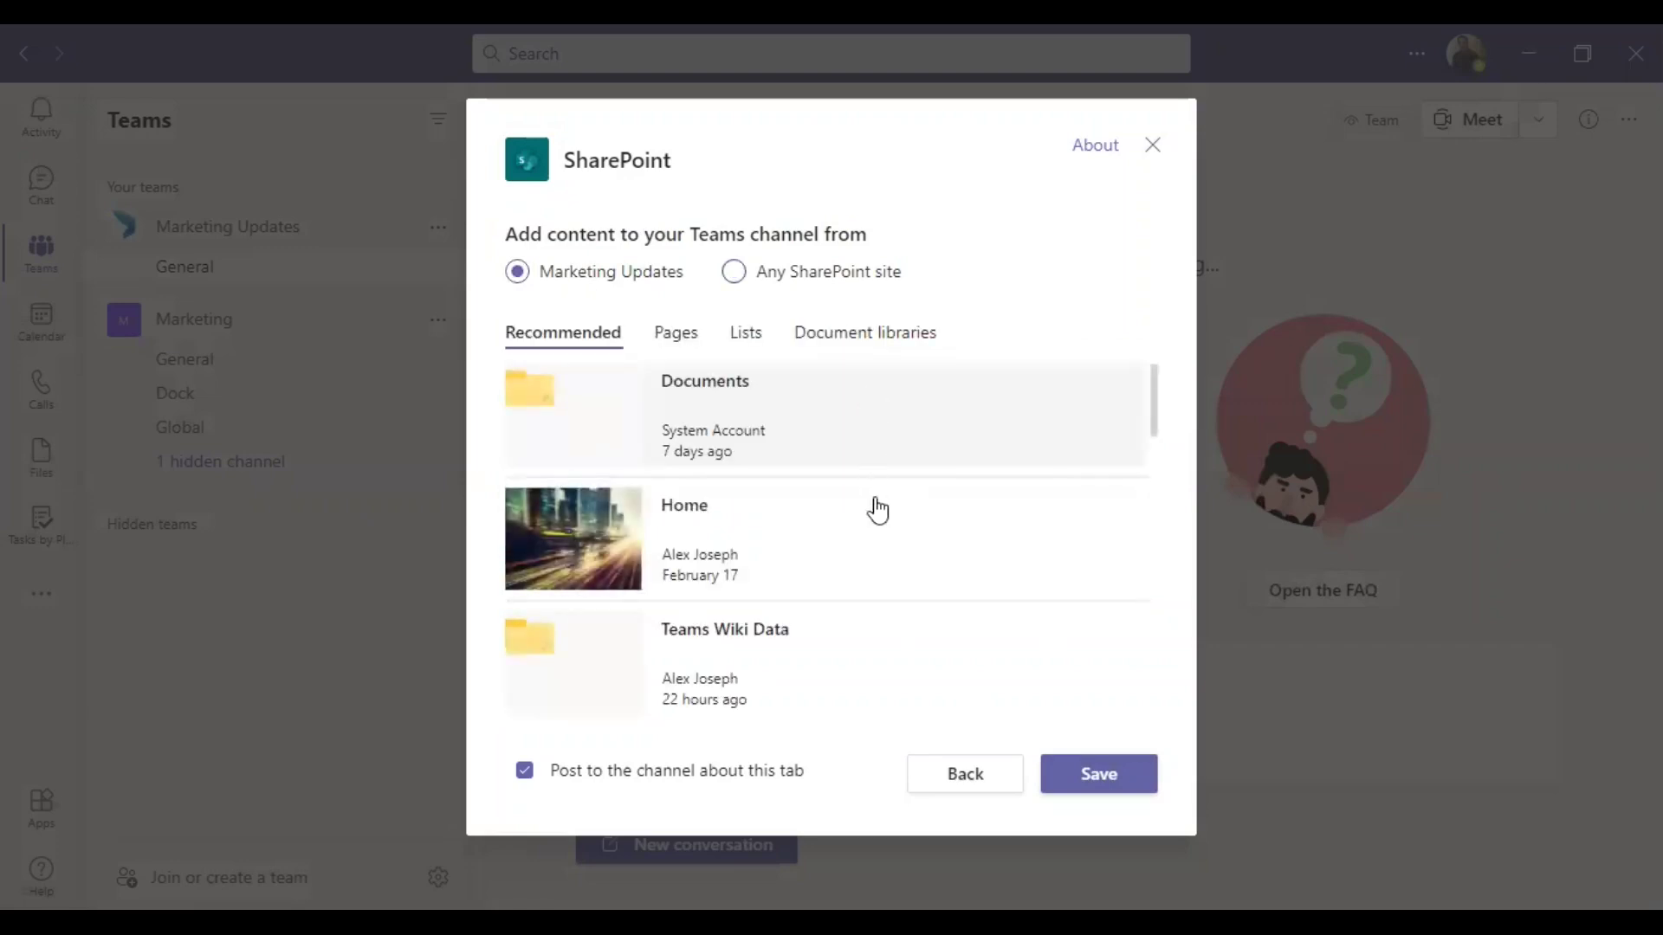
click(675, 338)
click(791, 438)
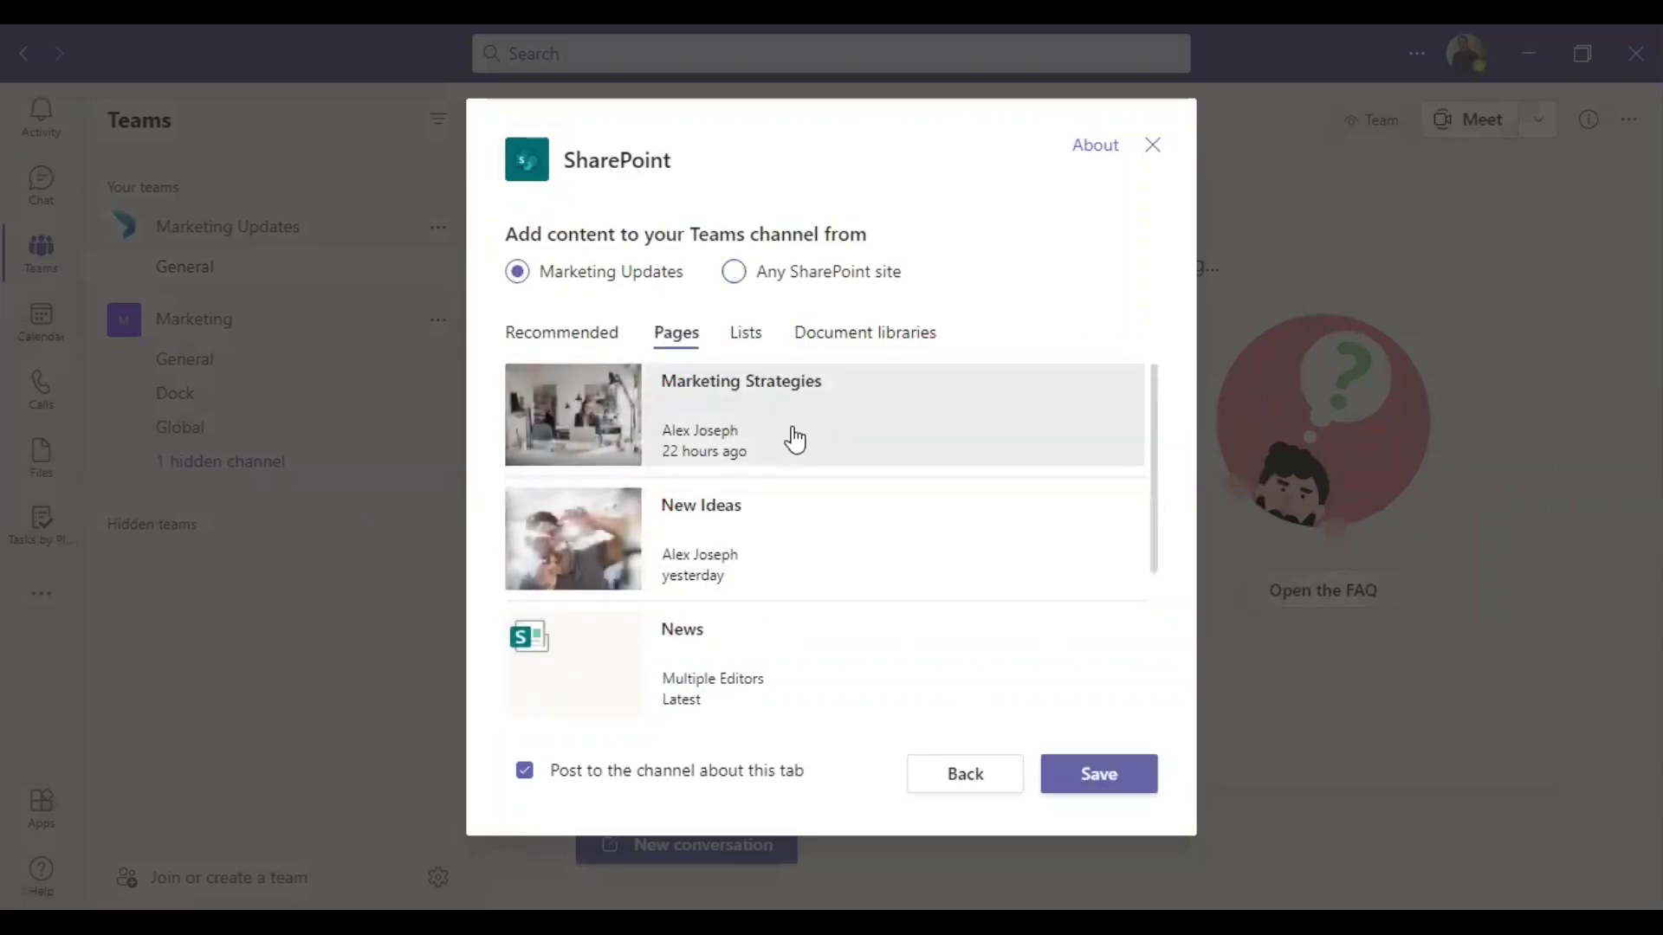
click(1109, 782)
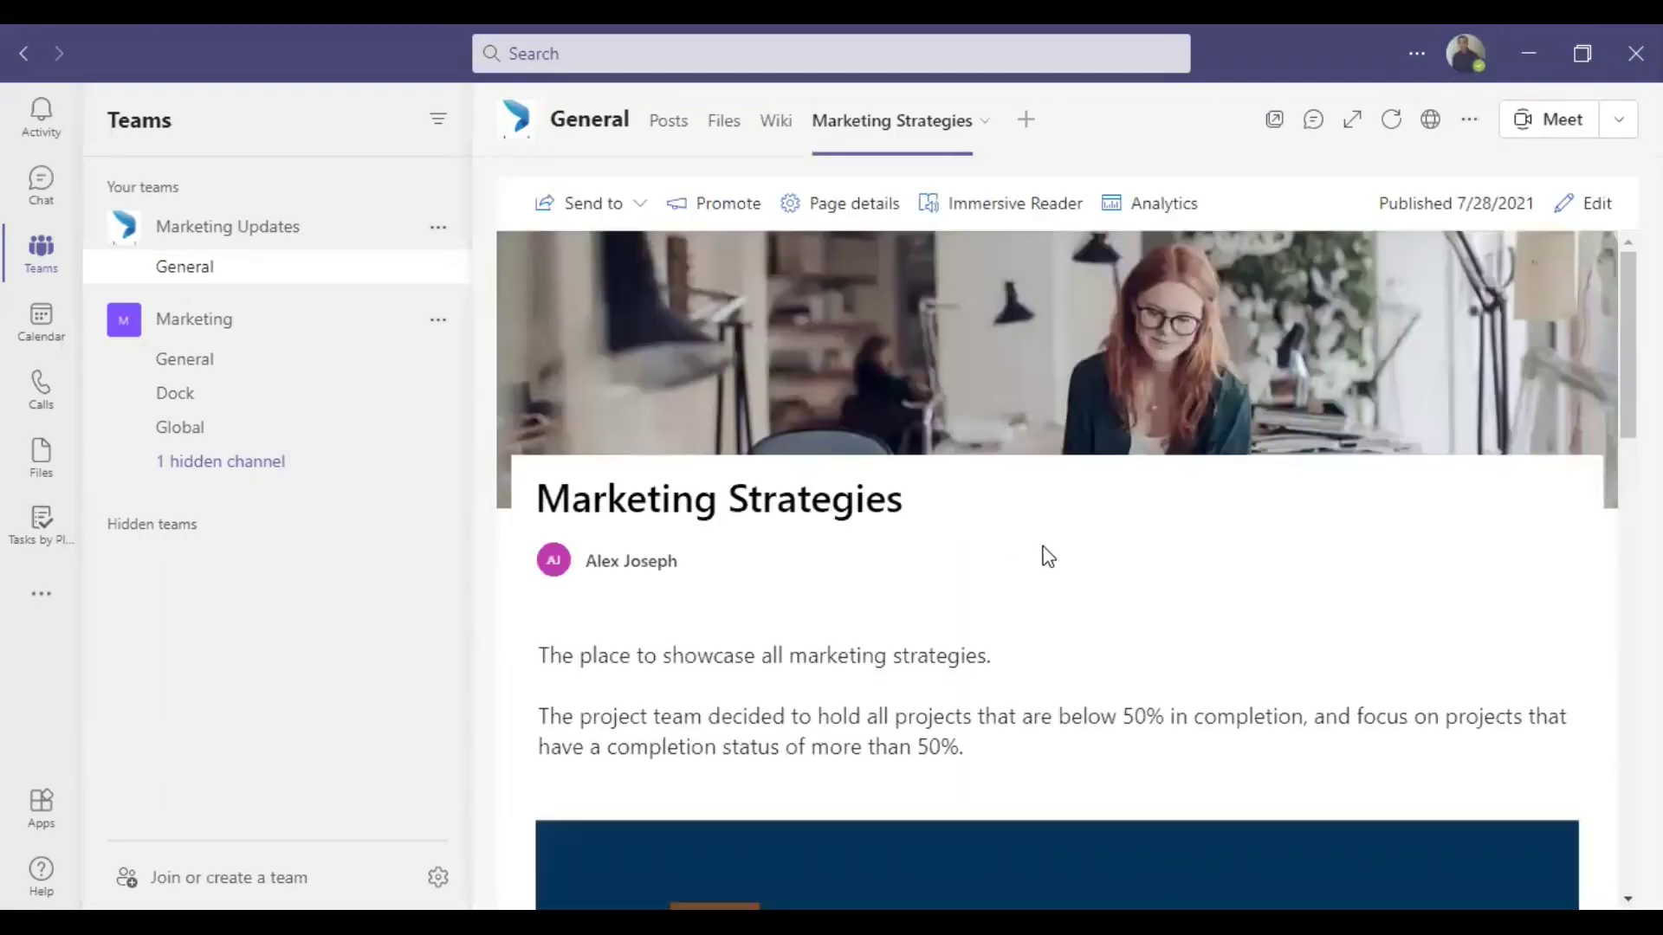
Step: Check the channel's Posts and Files, then return to the Marketing Strategies tab
click(677, 130)
scroll(920, 464, up, 4)
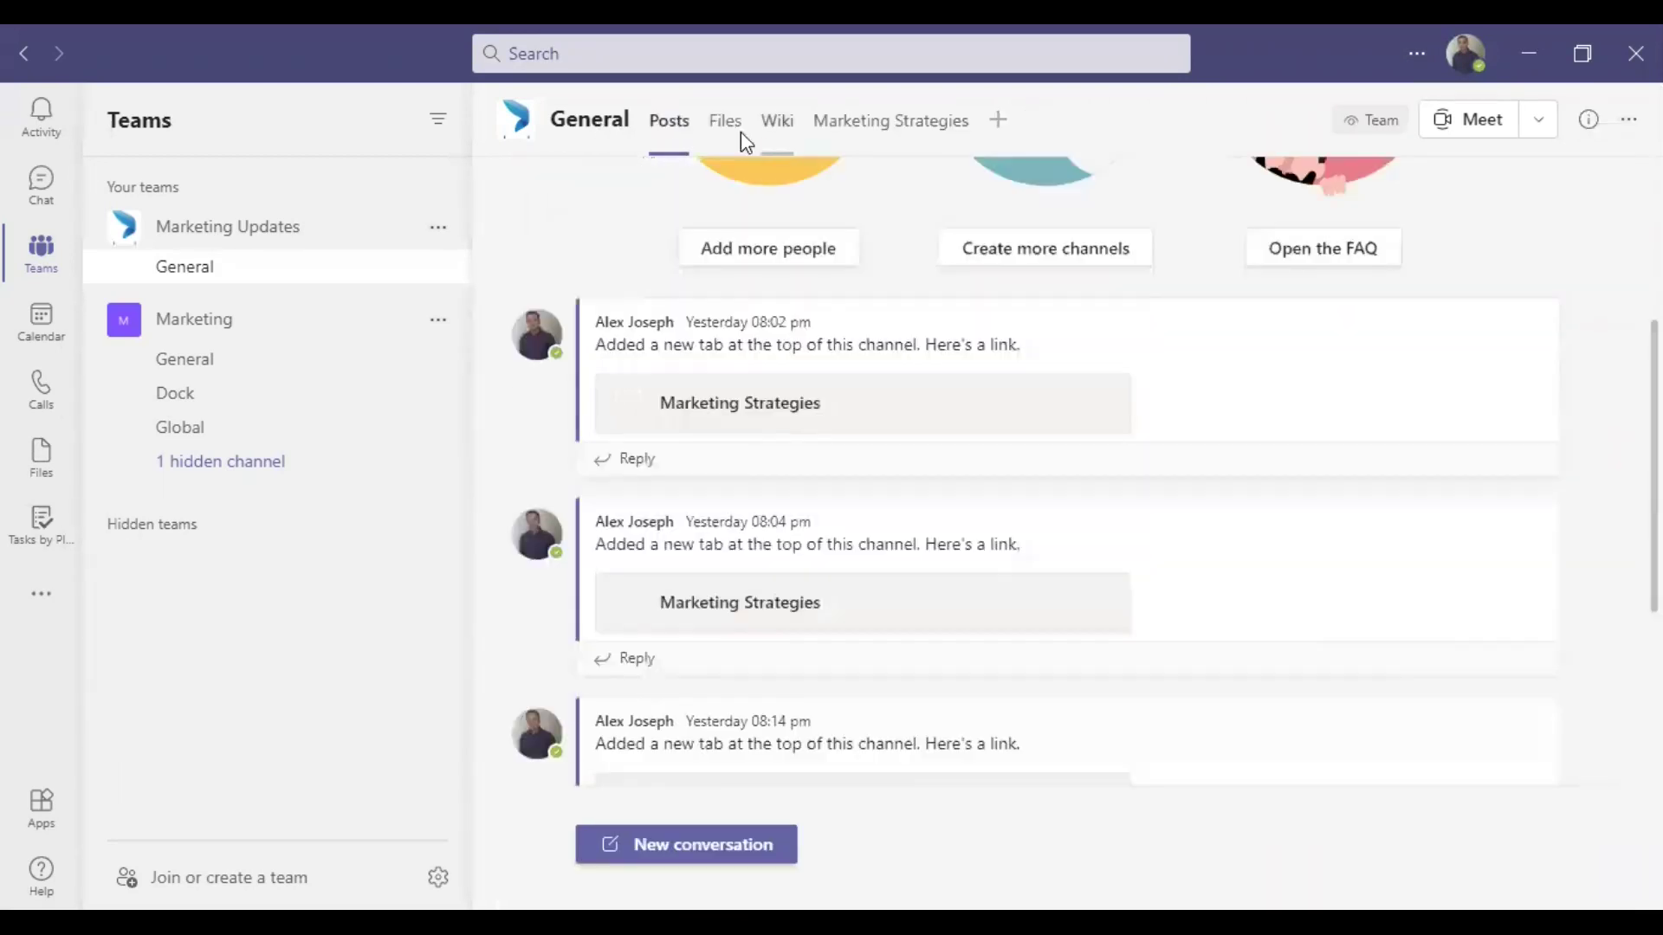
click(725, 122)
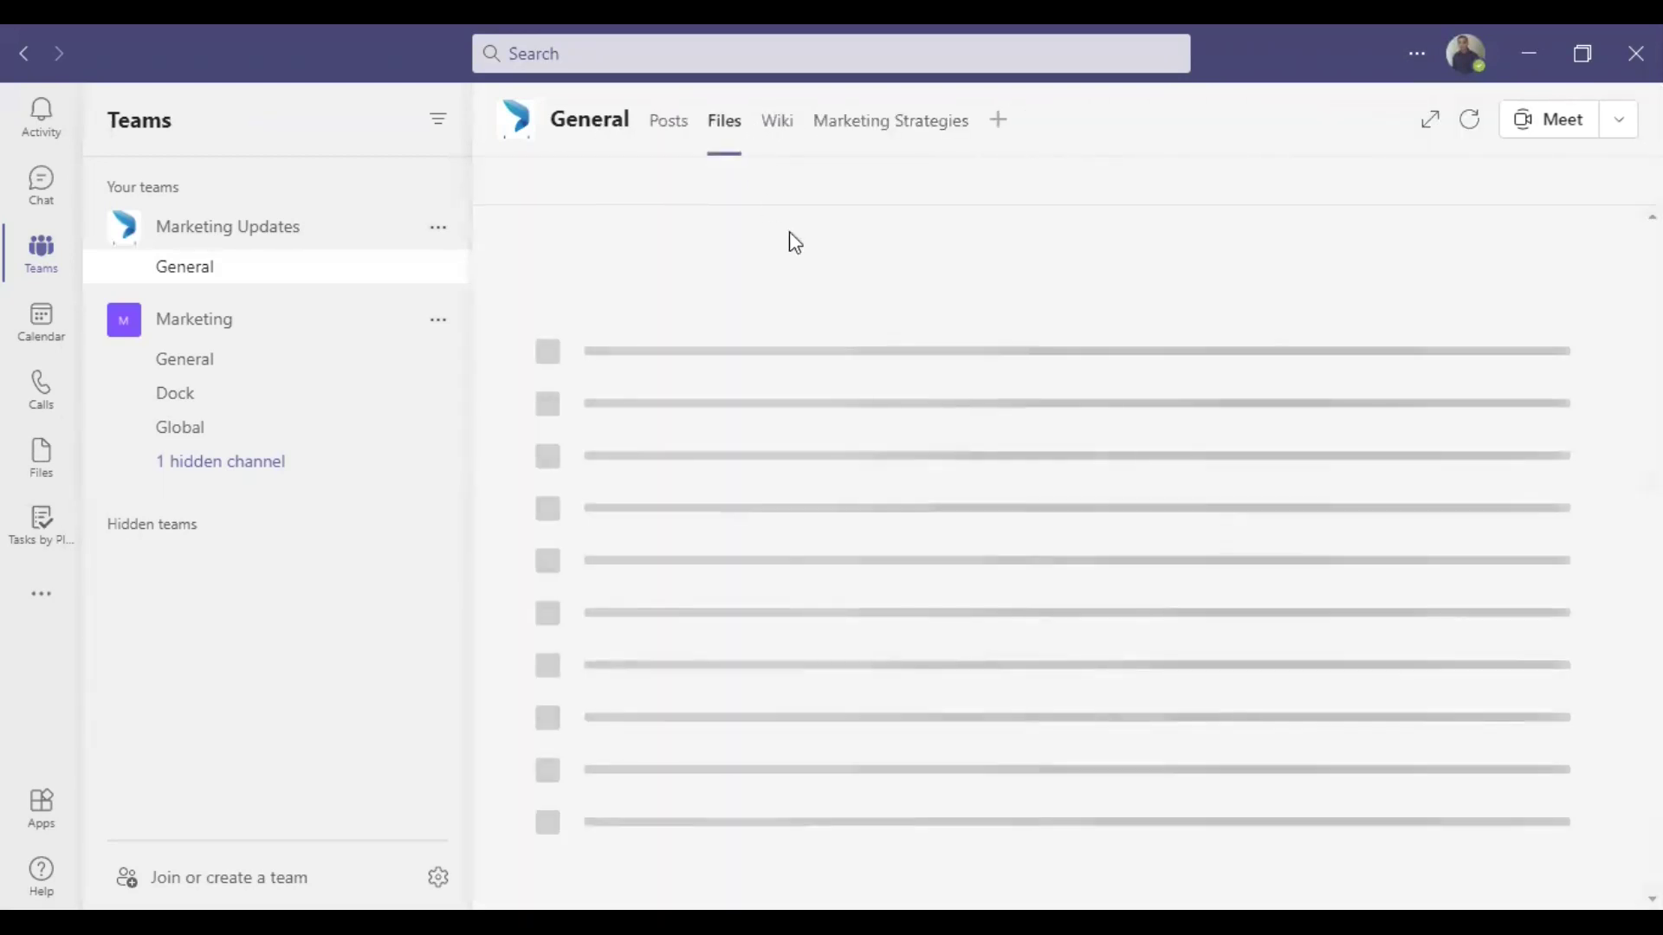
click(872, 120)
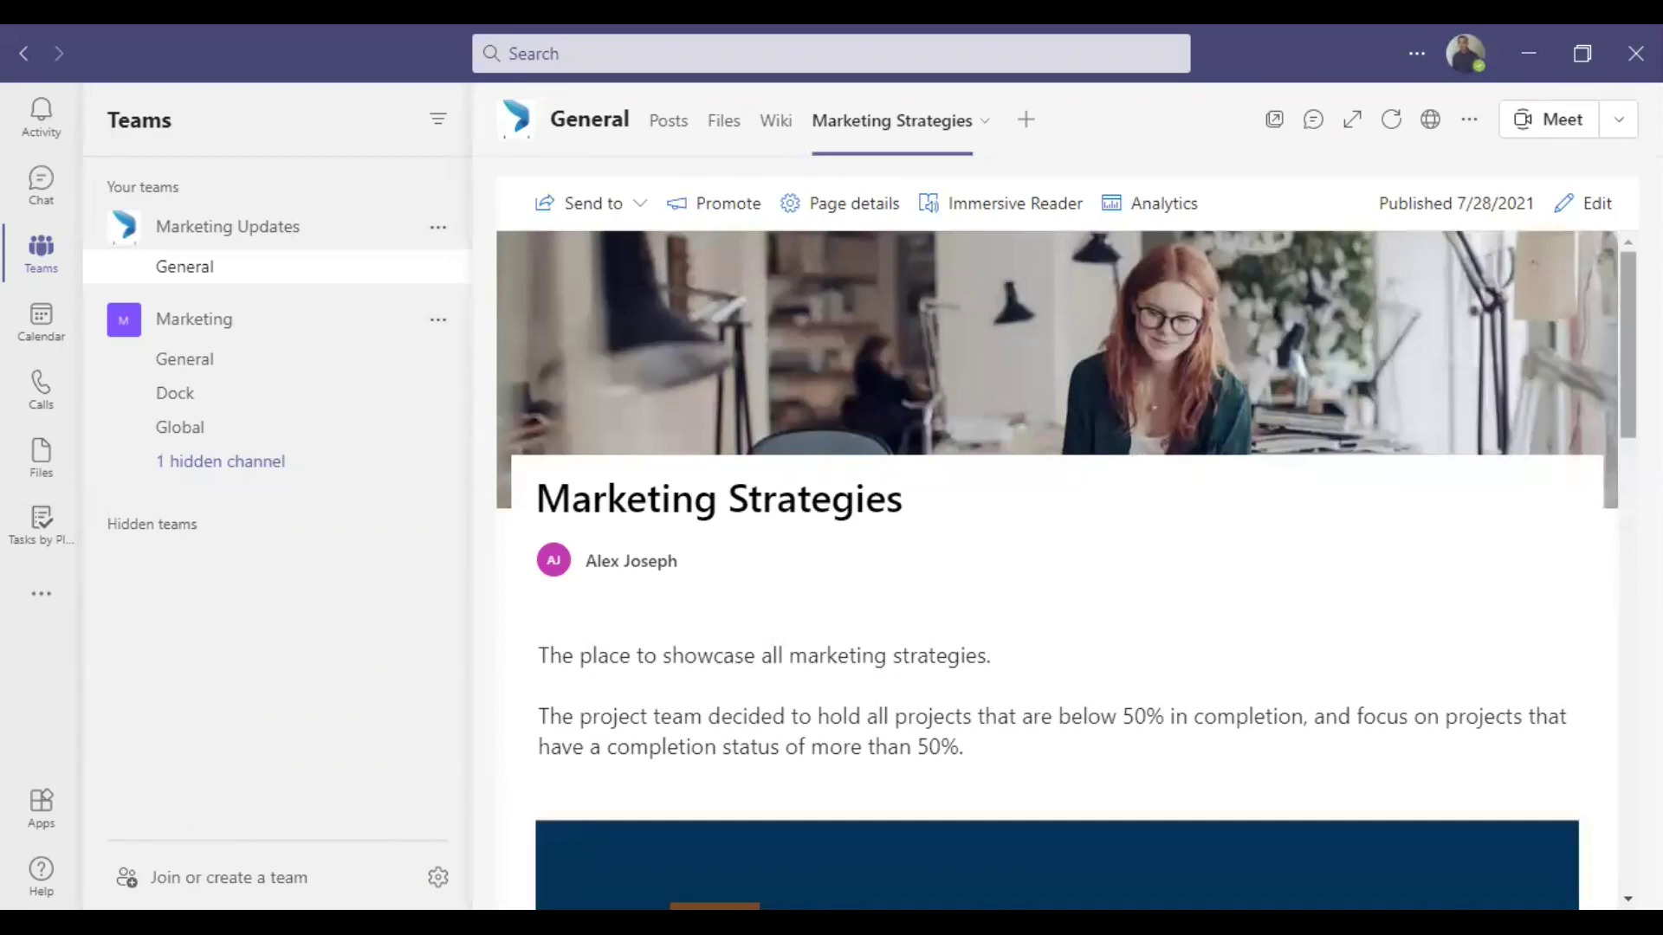
Step: Scroll through the Marketing Strategies page and put it into edit mode
scroll(1589, 358, down, 10)
scroll(1056, 563, down, 2)
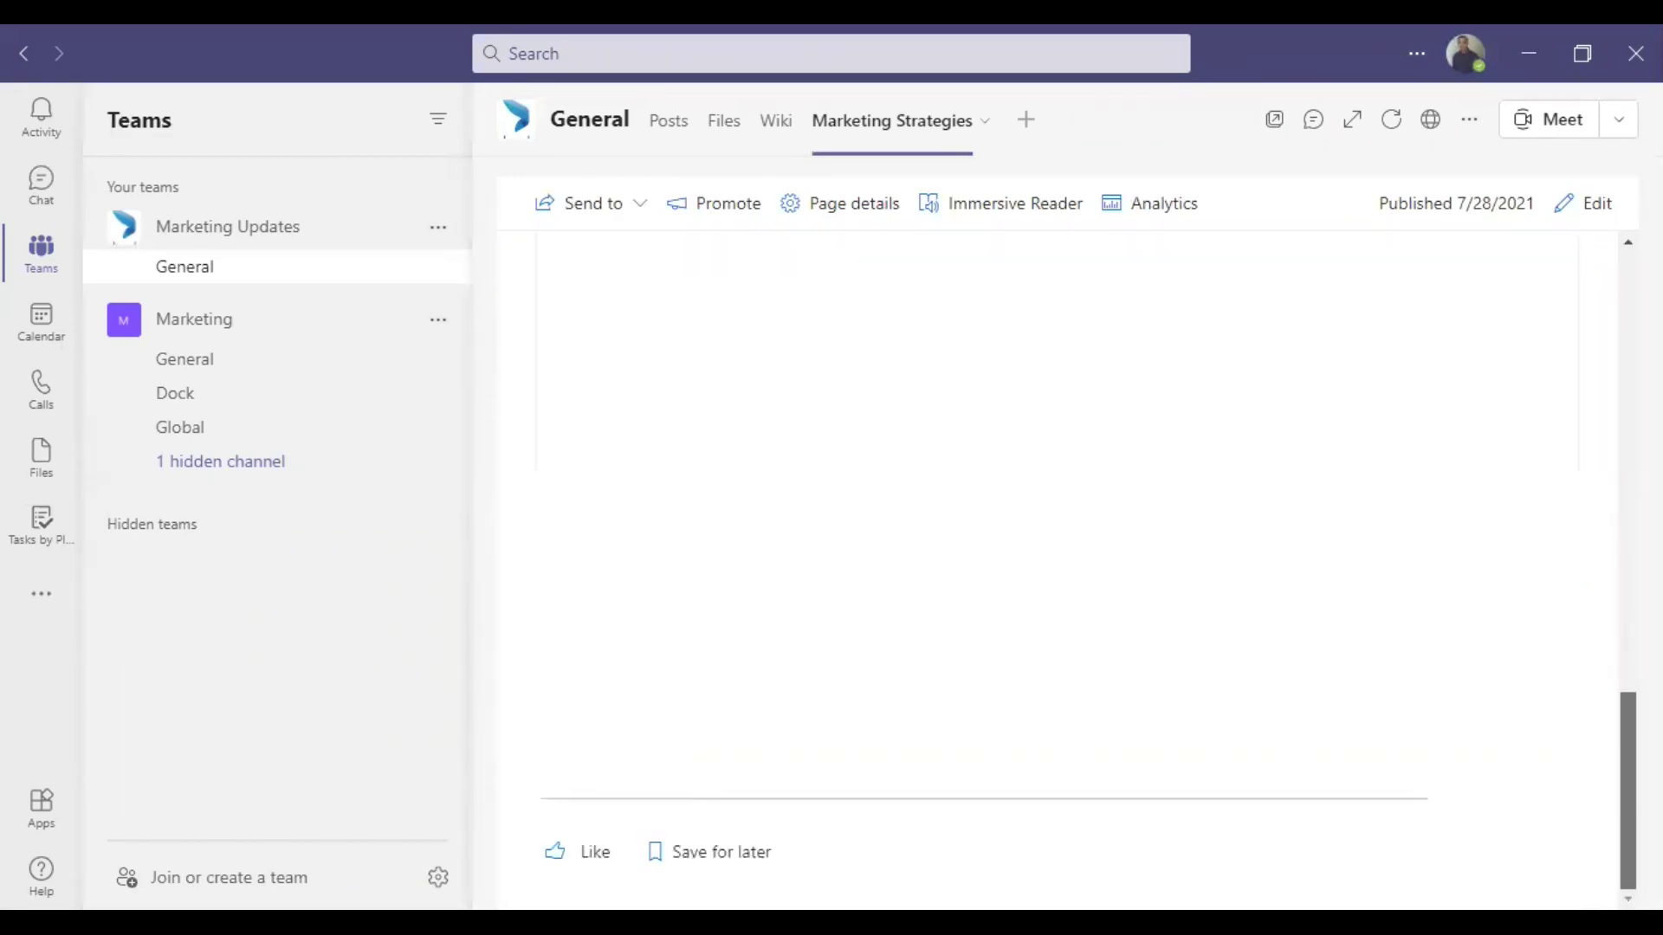
scroll(1244, 501, up, 12)
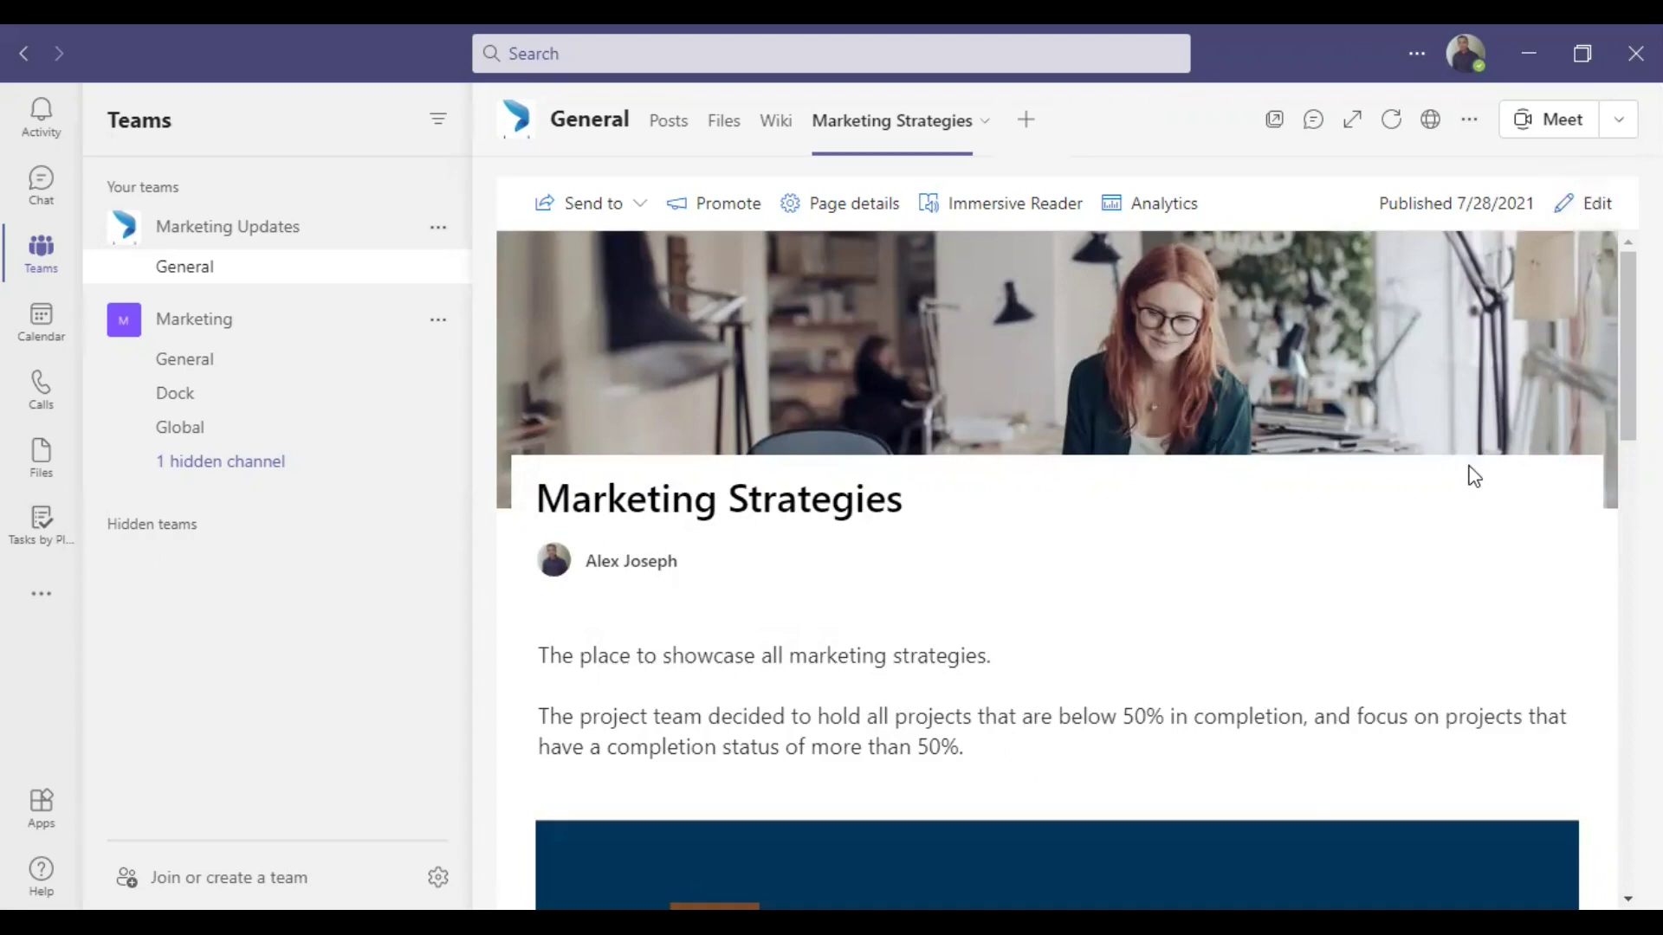
click(1602, 208)
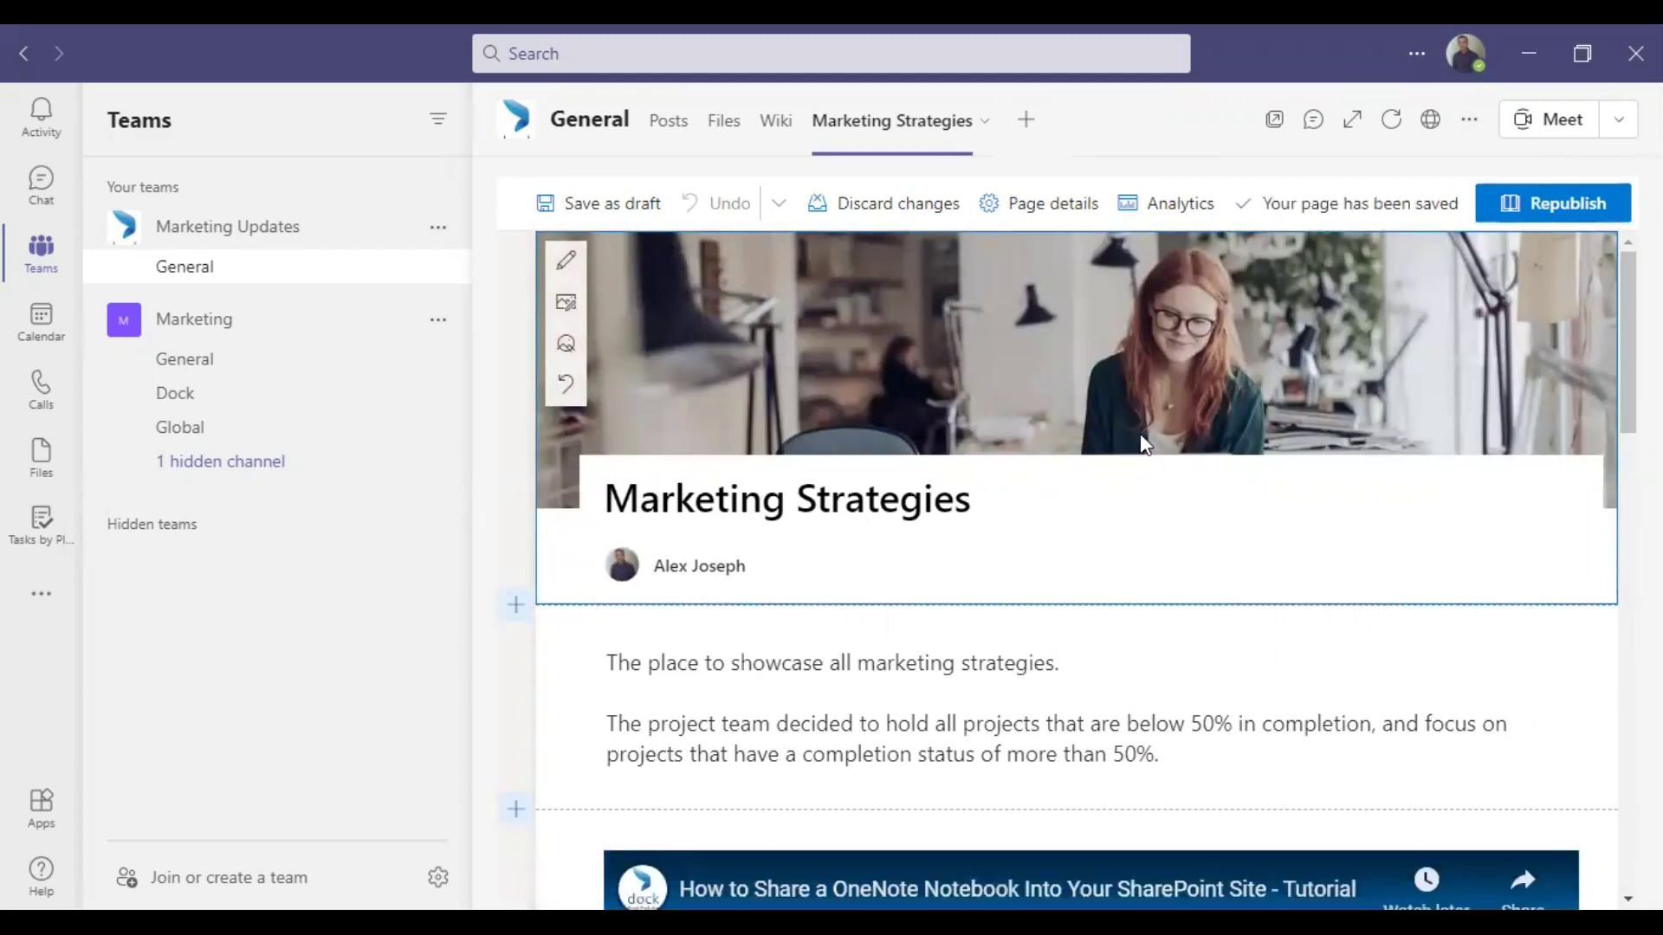
mouse_move(1416, 251)
click(567, 303)
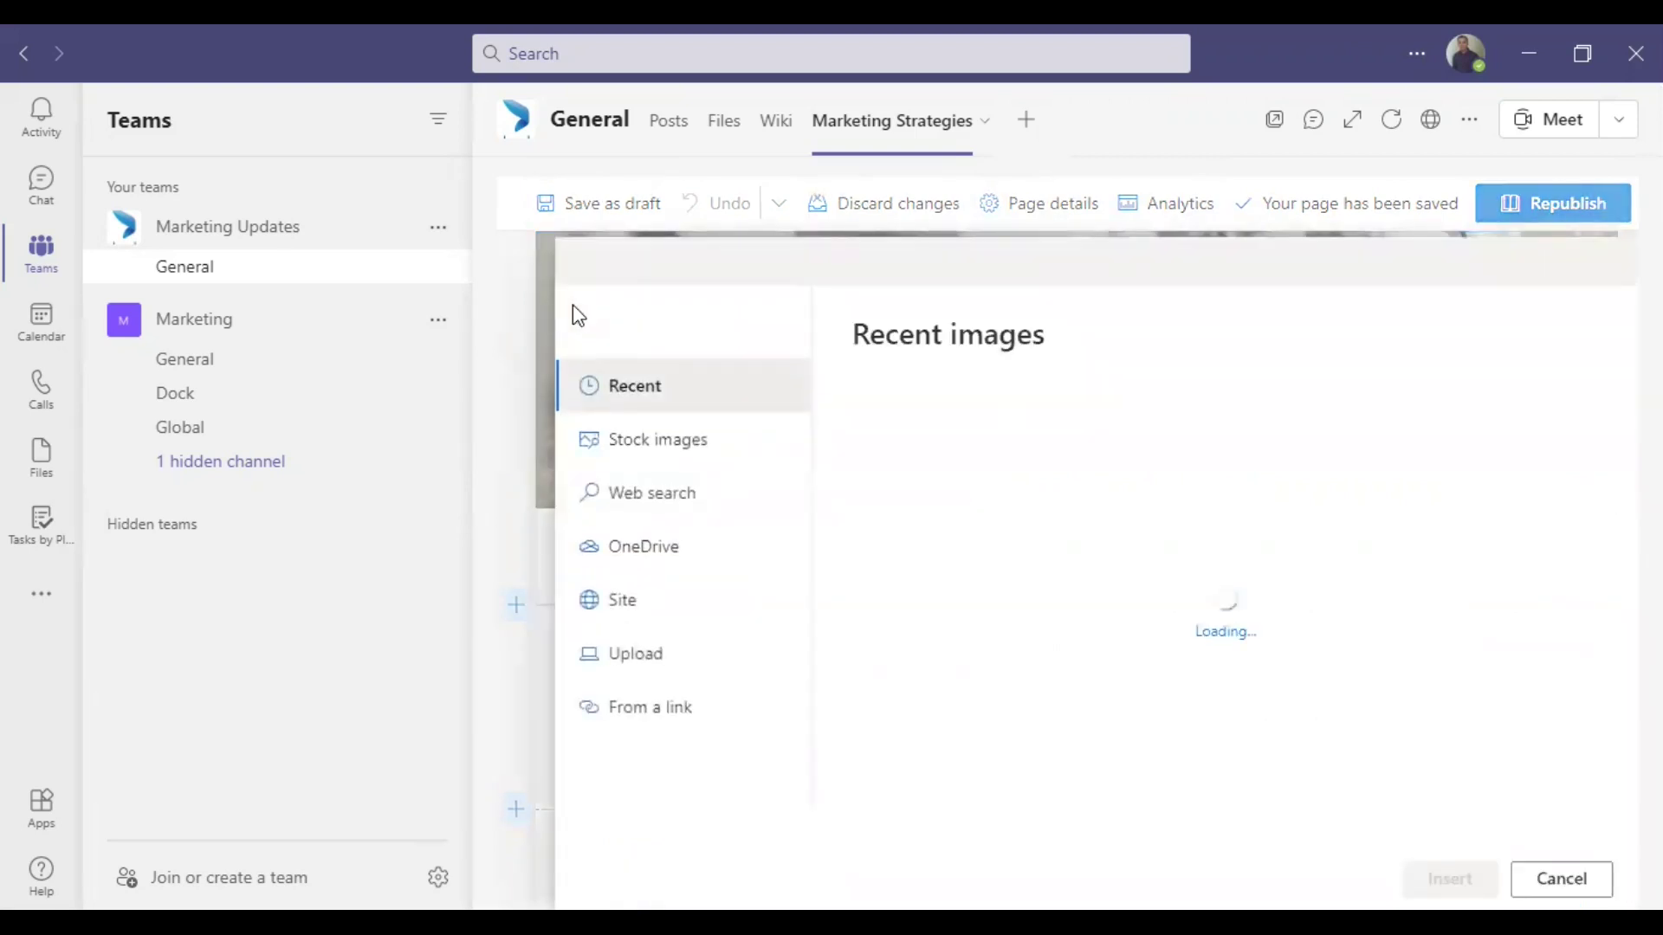
Step: Insert the blue and yellow paving-tile mosaic from Stock images as the header image
click(678, 442)
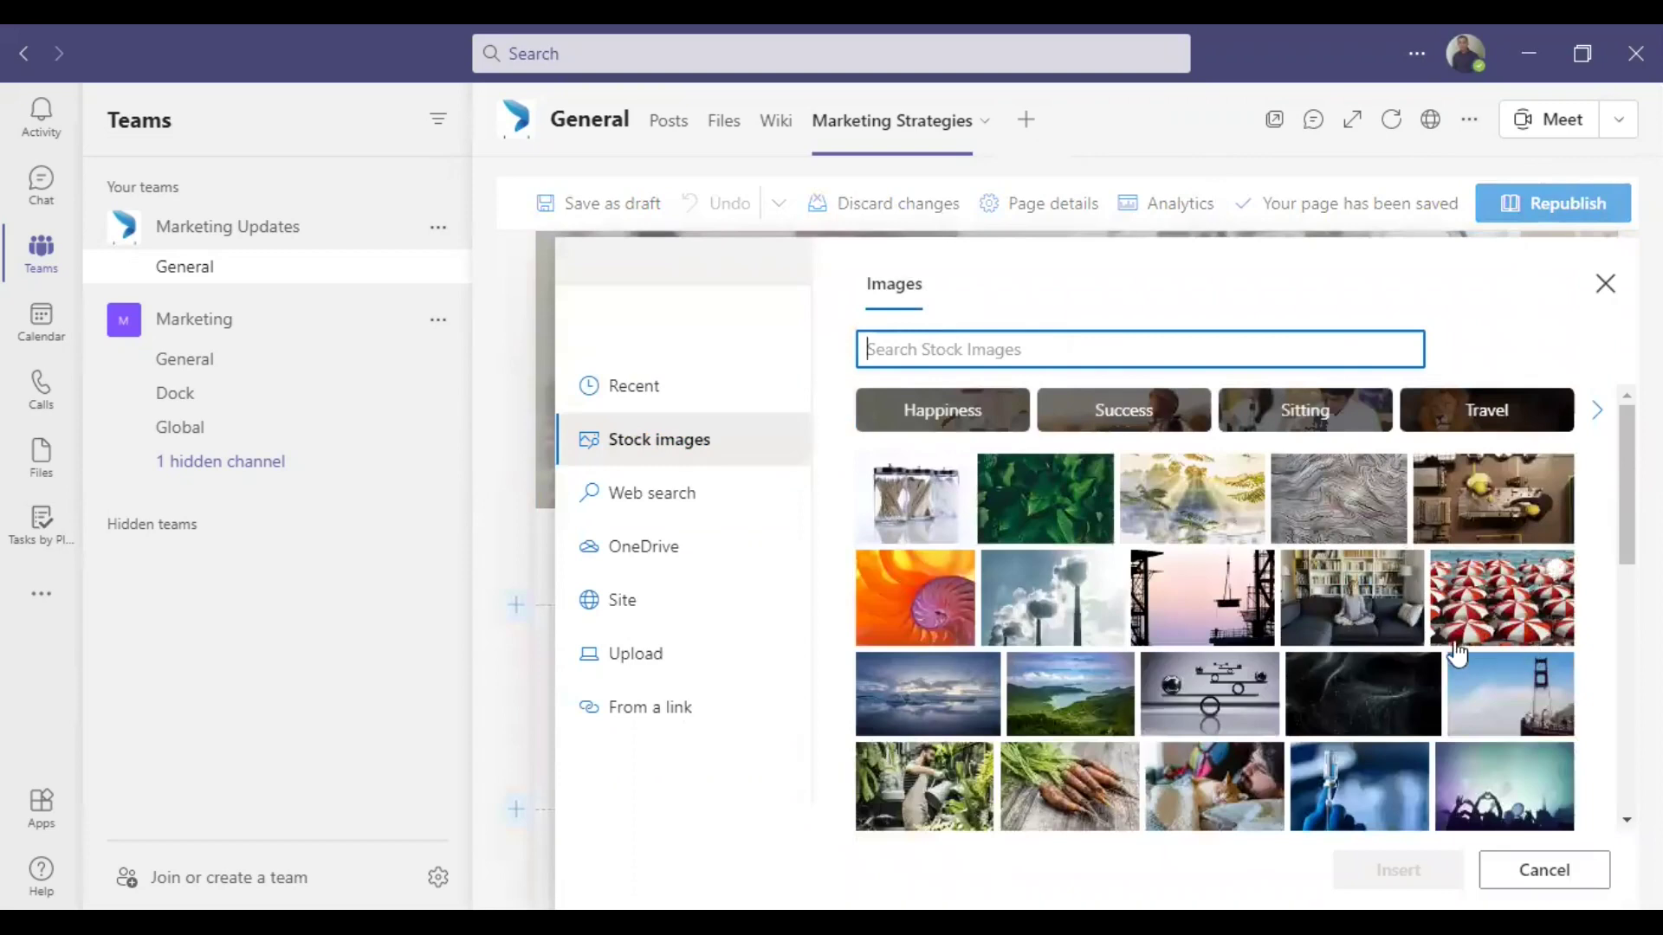
scroll(1347, 648, down, 3)
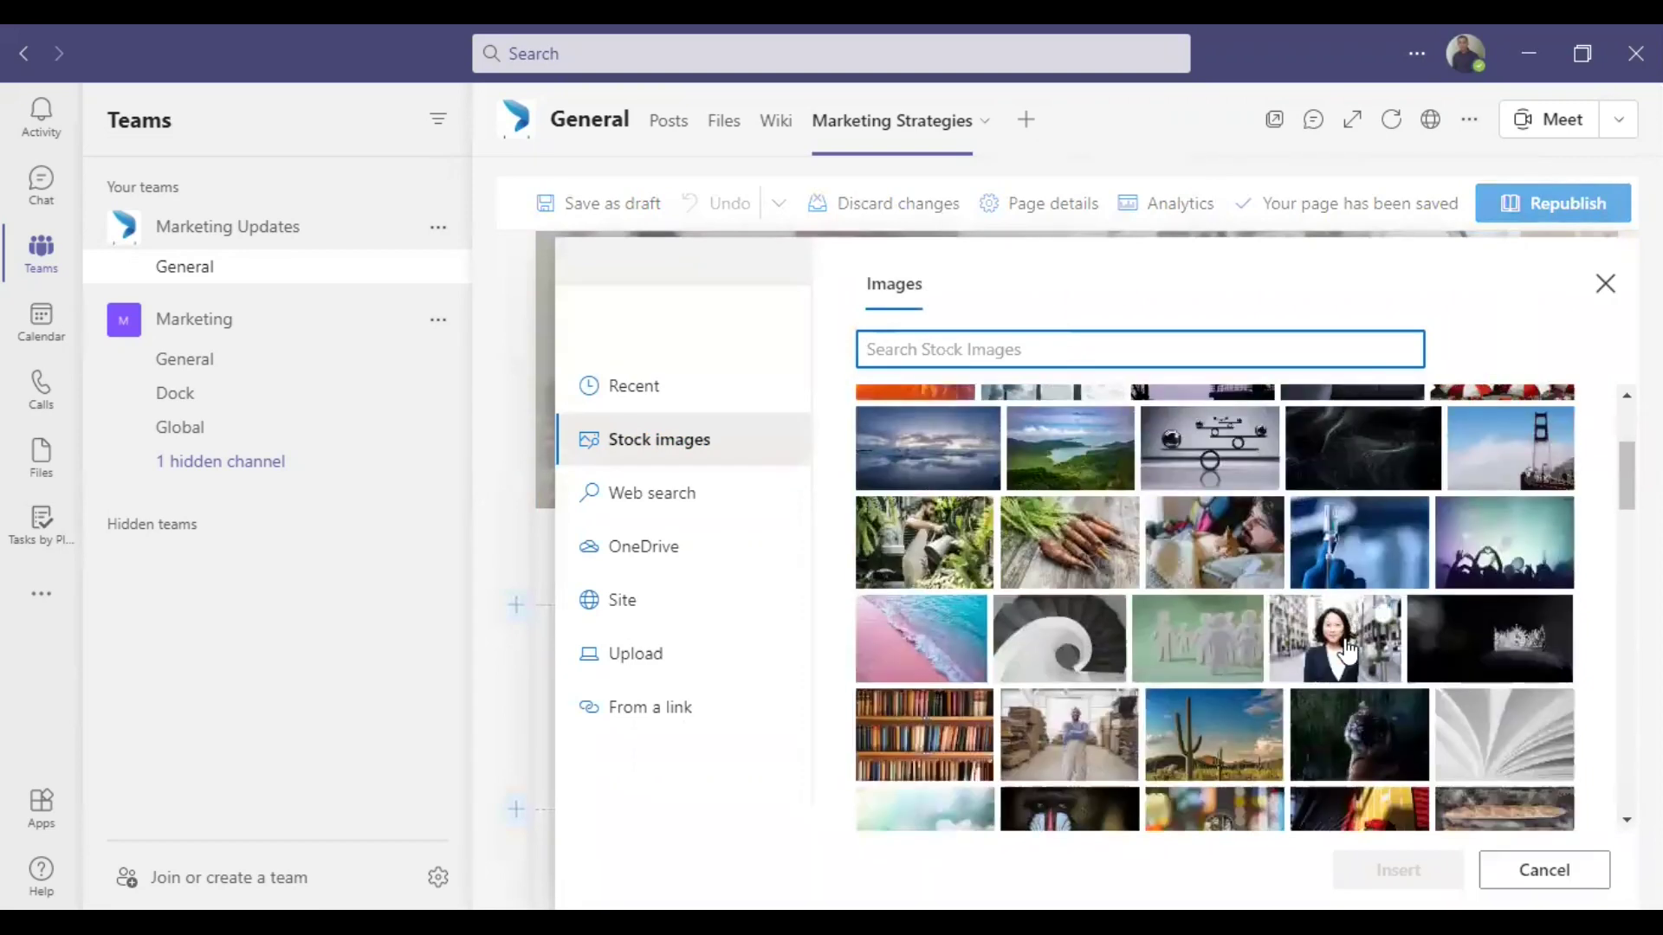
scroll(1346, 648, down, 2)
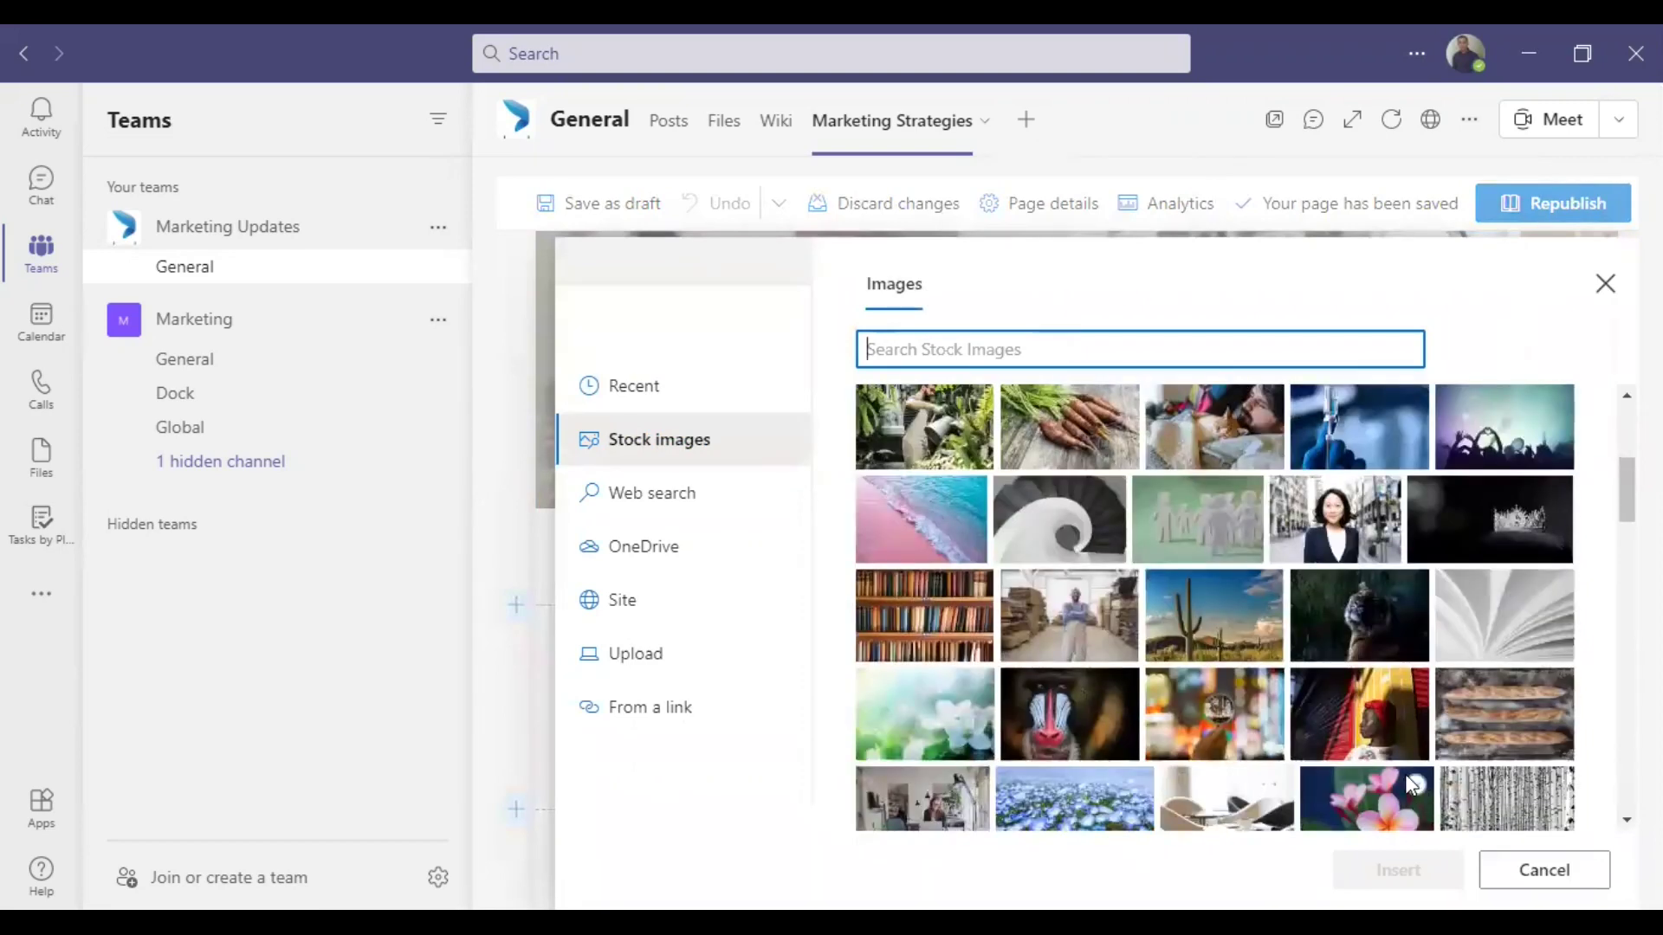
scroll(1407, 780, down, 2)
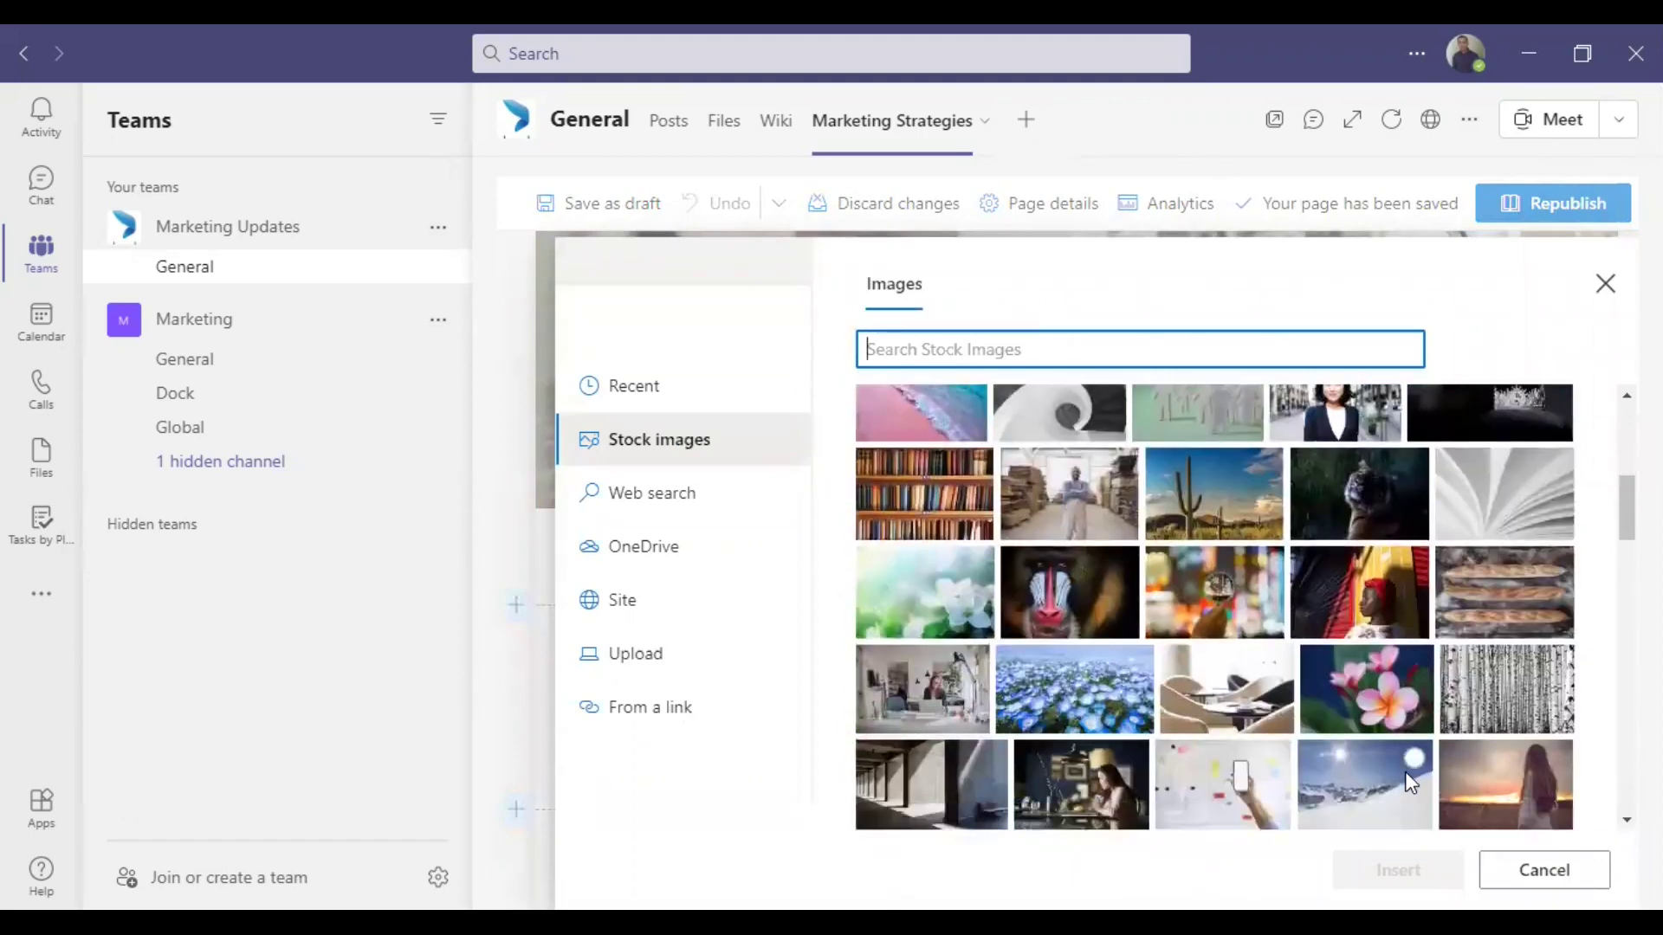
scroll(1408, 779, down, 2)
scroll(1405, 782, down, 4)
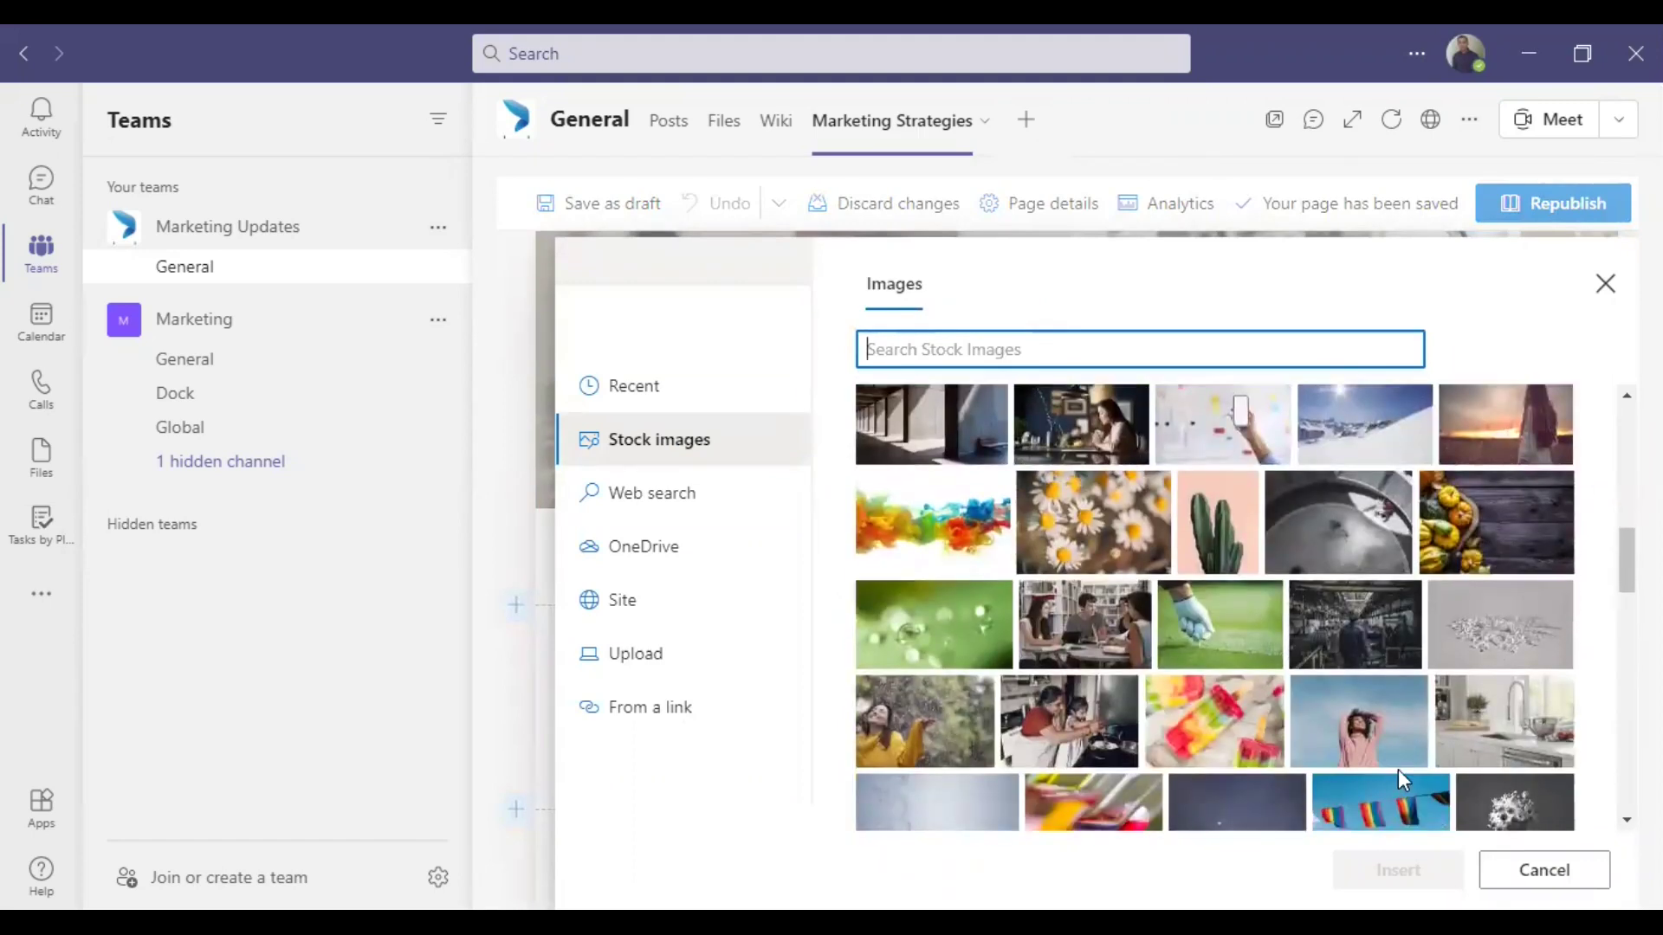
scroll(1397, 769, down, 4)
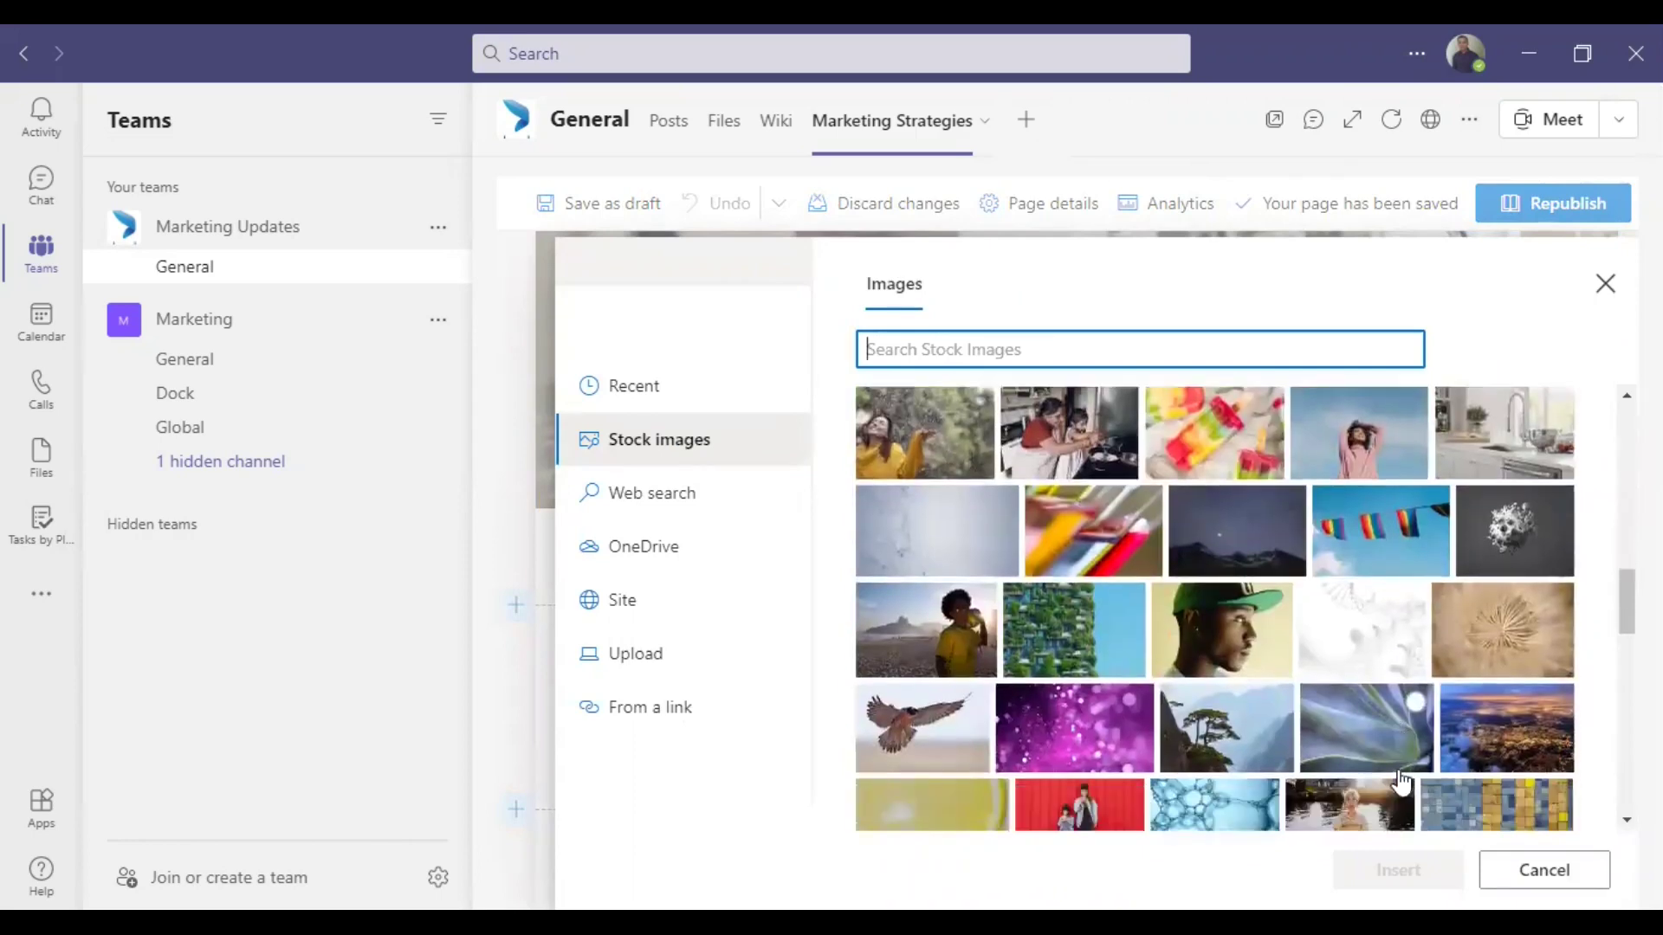
scroll(1401, 782, down, 2)
scroll(1400, 784, down, 1)
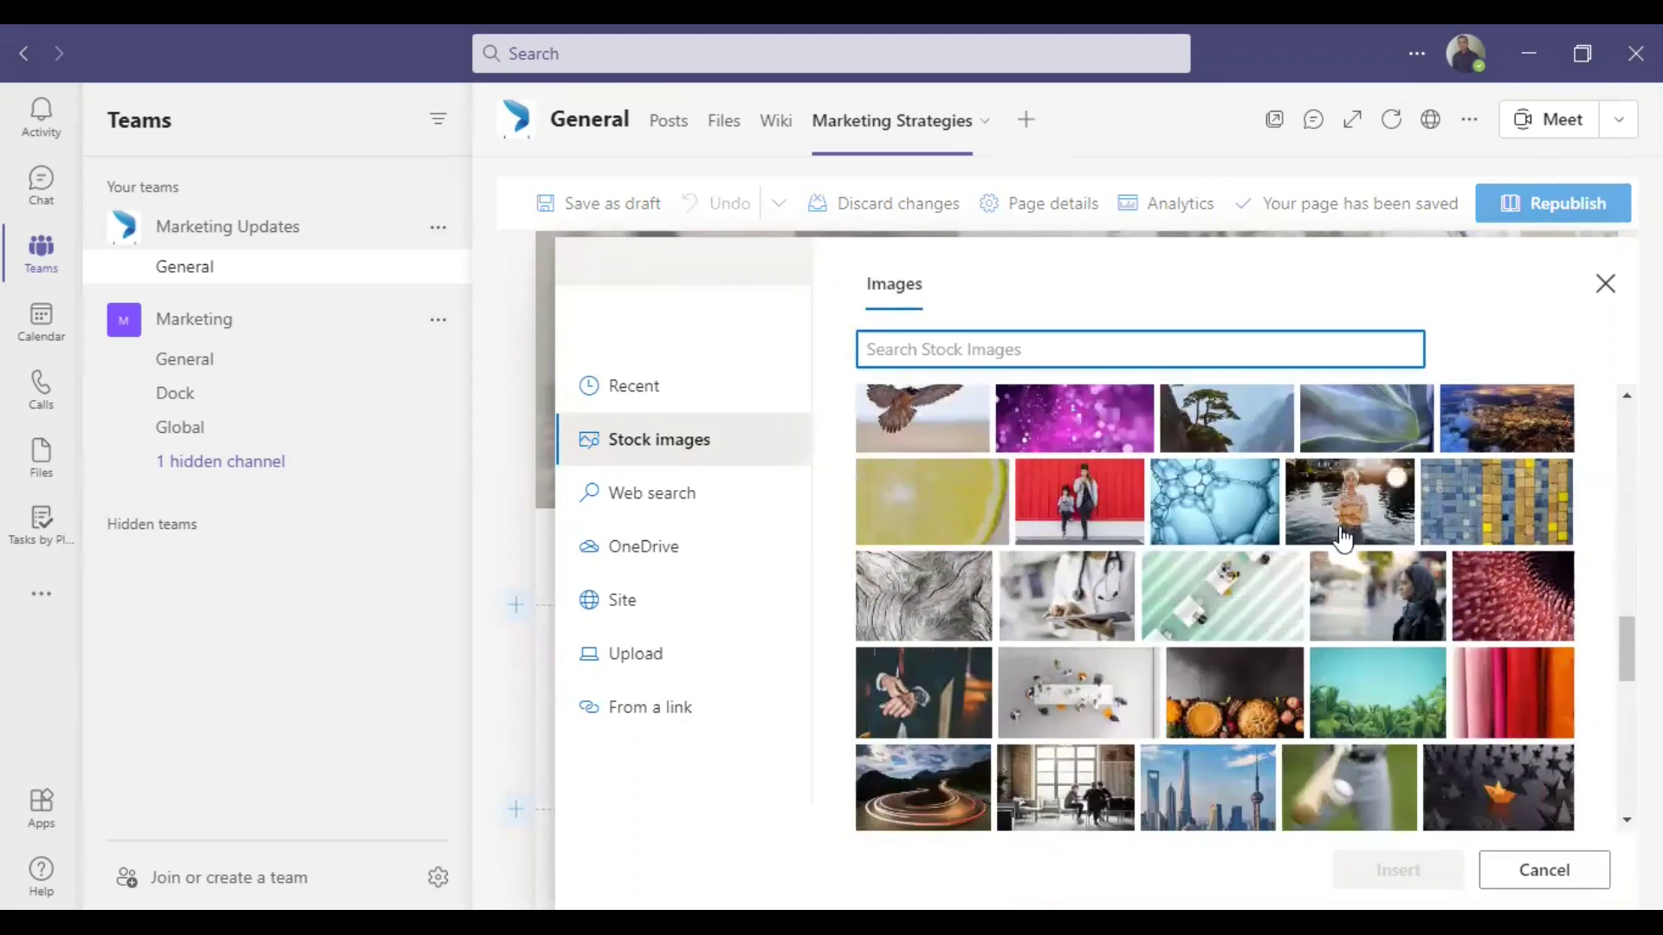
click(1505, 507)
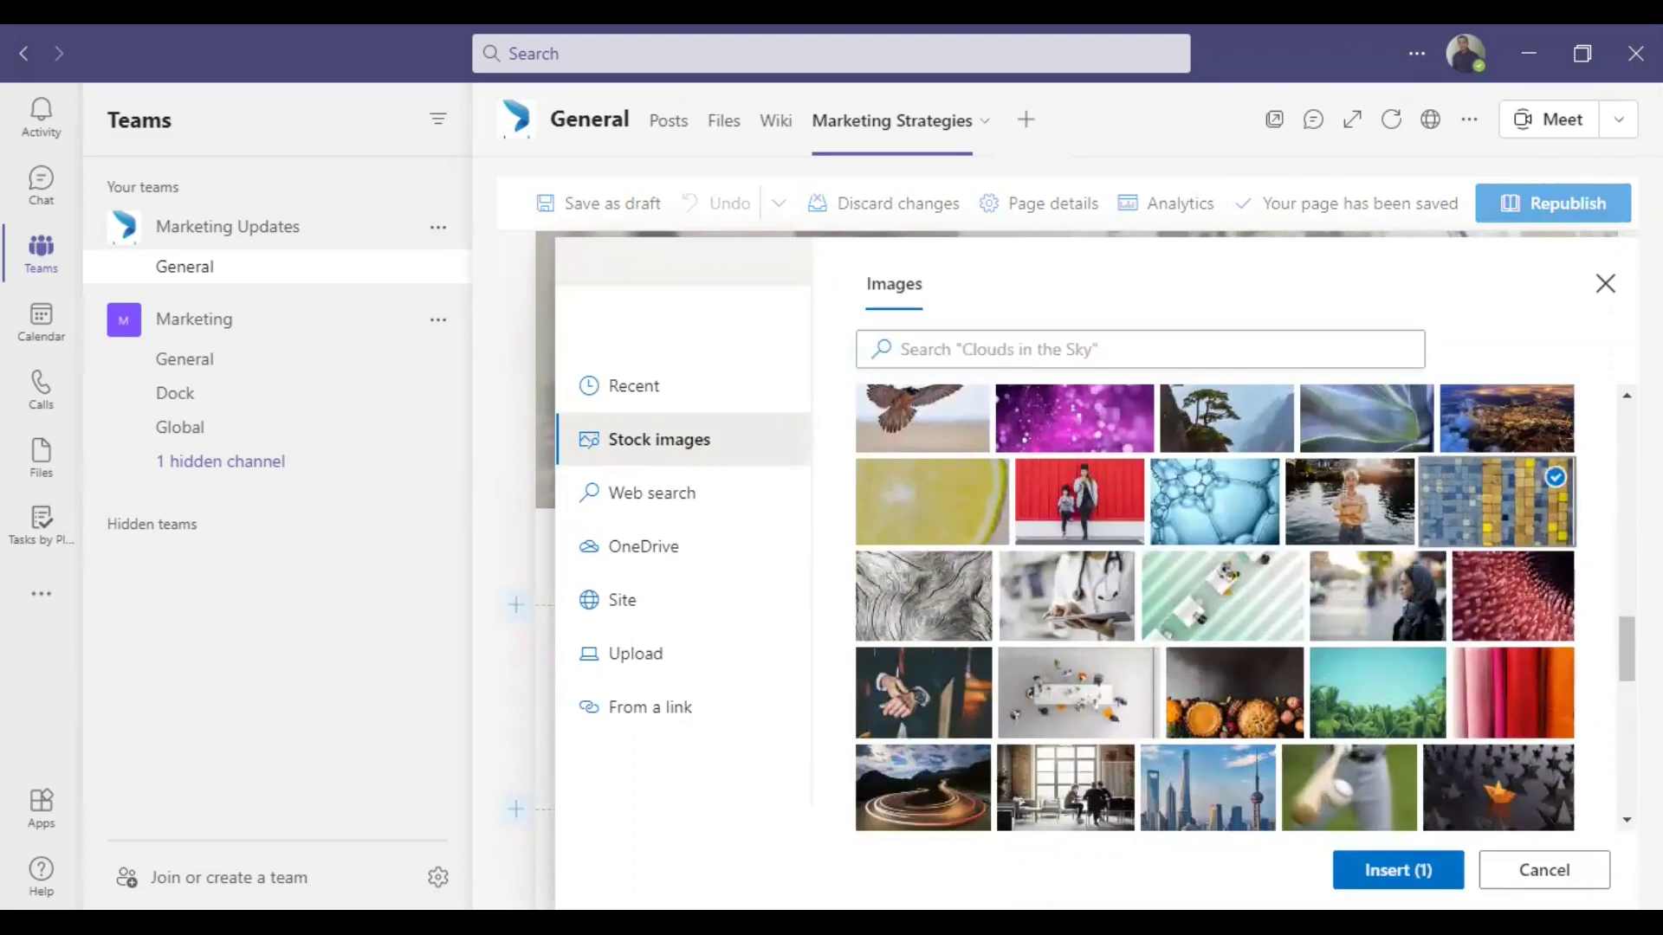
click(1396, 870)
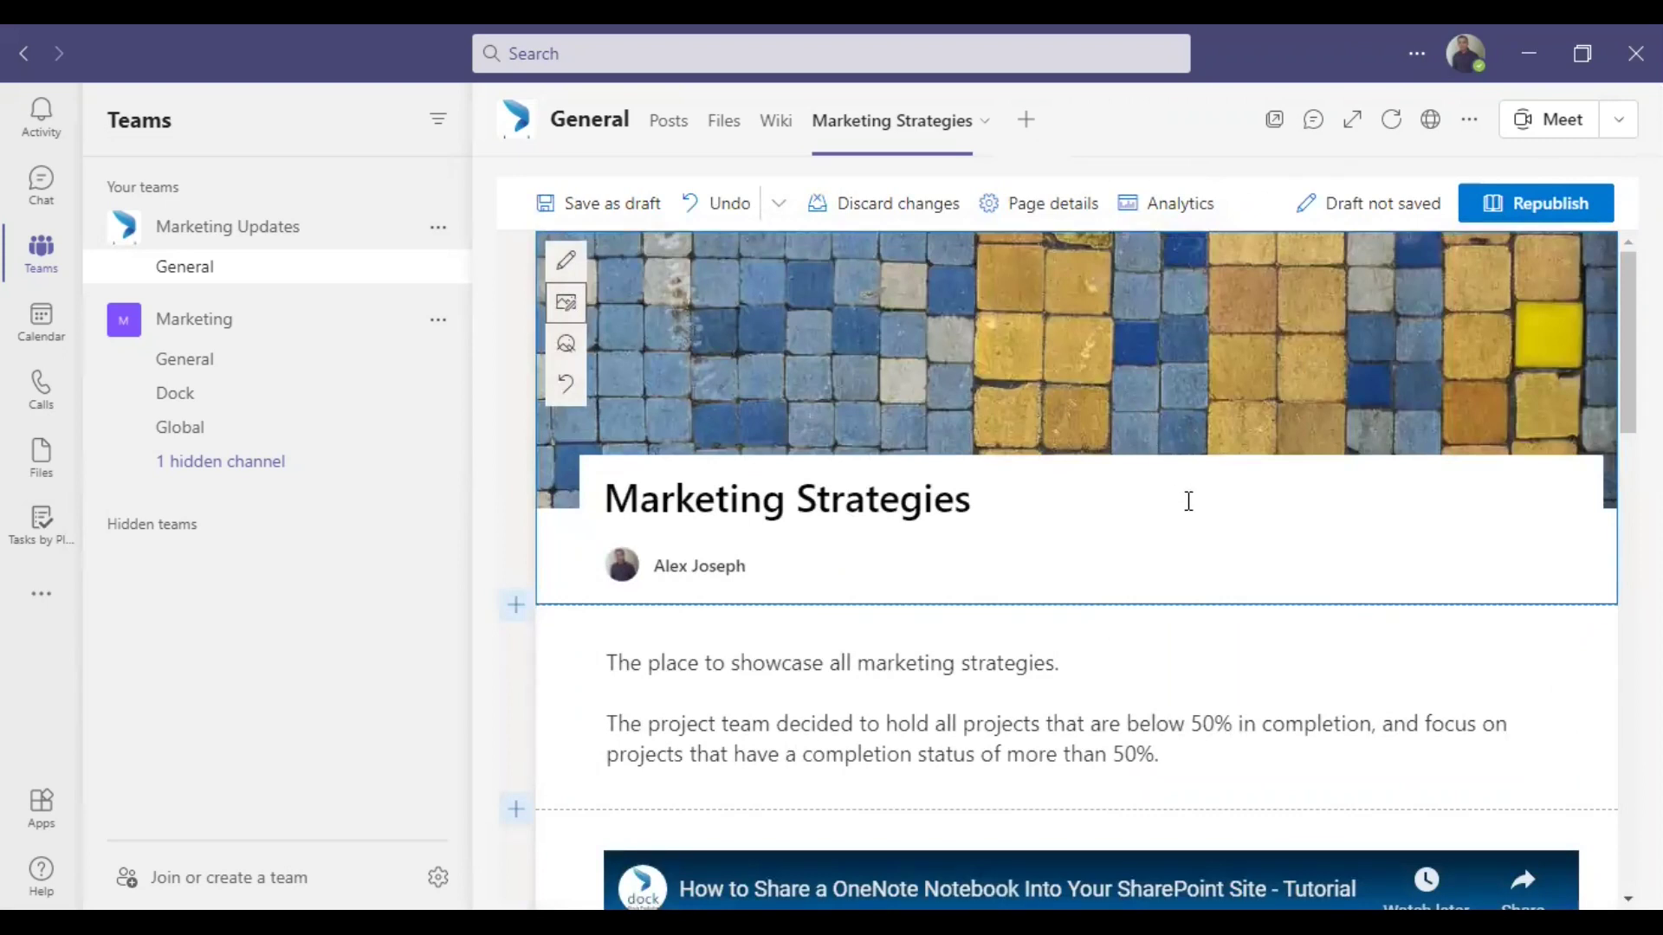
Step: Replace the second paragraph with 'The project X is getting delayed so we want the whole team to work on it from next week.'
click(995, 704)
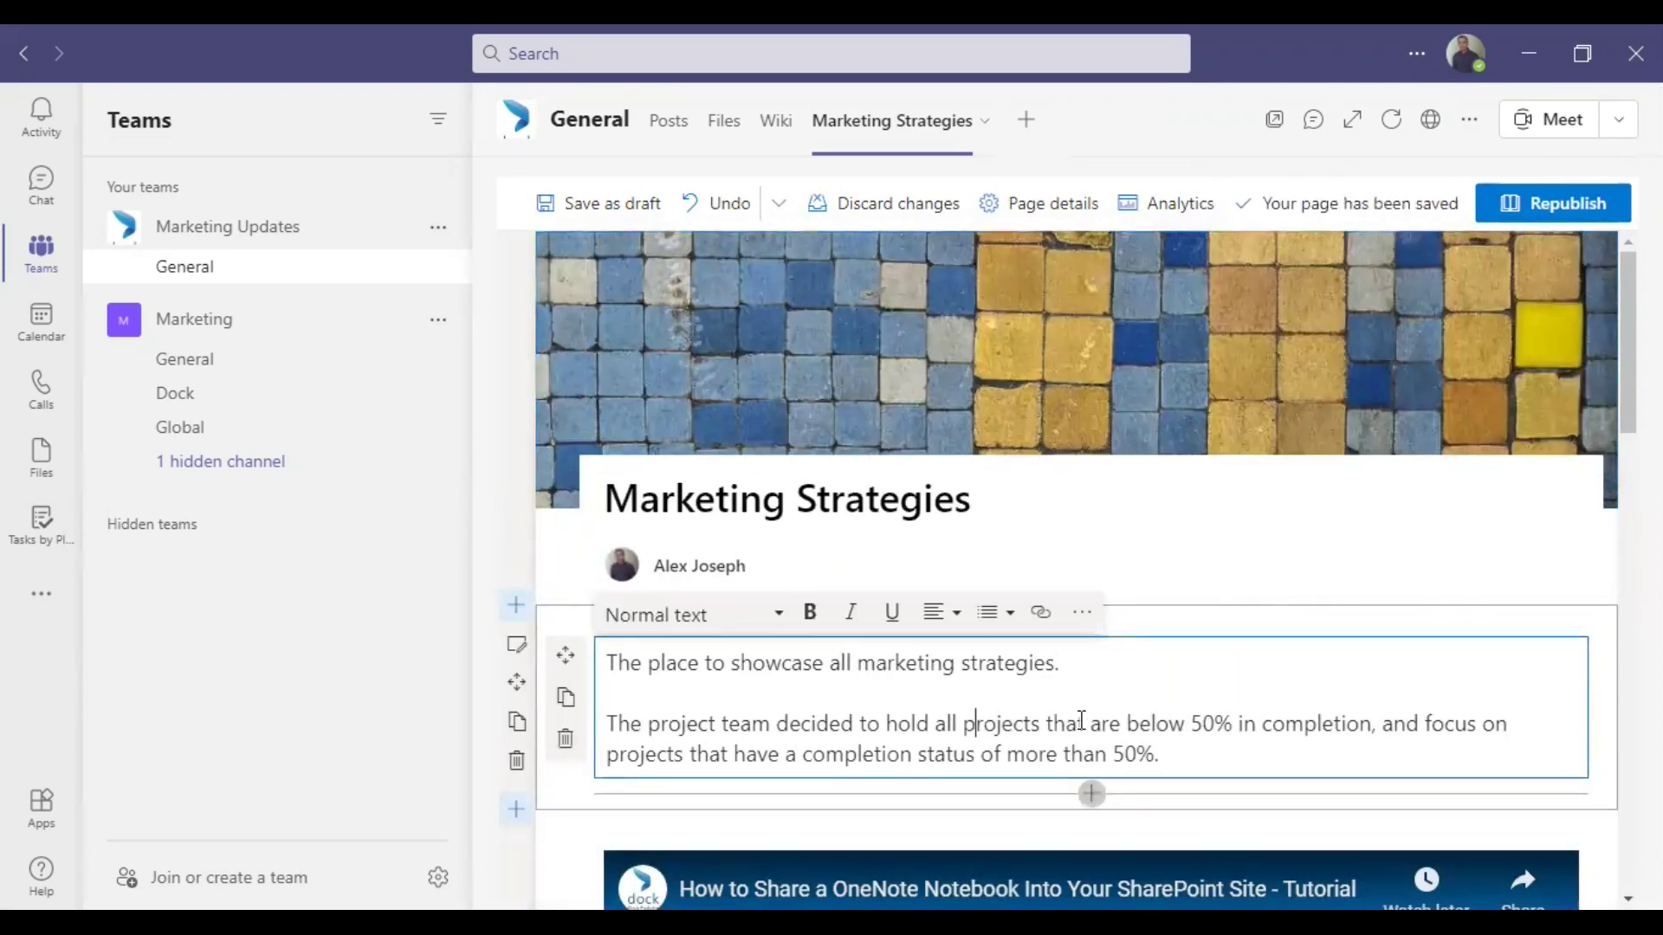
drag(1160, 753, 607, 713)
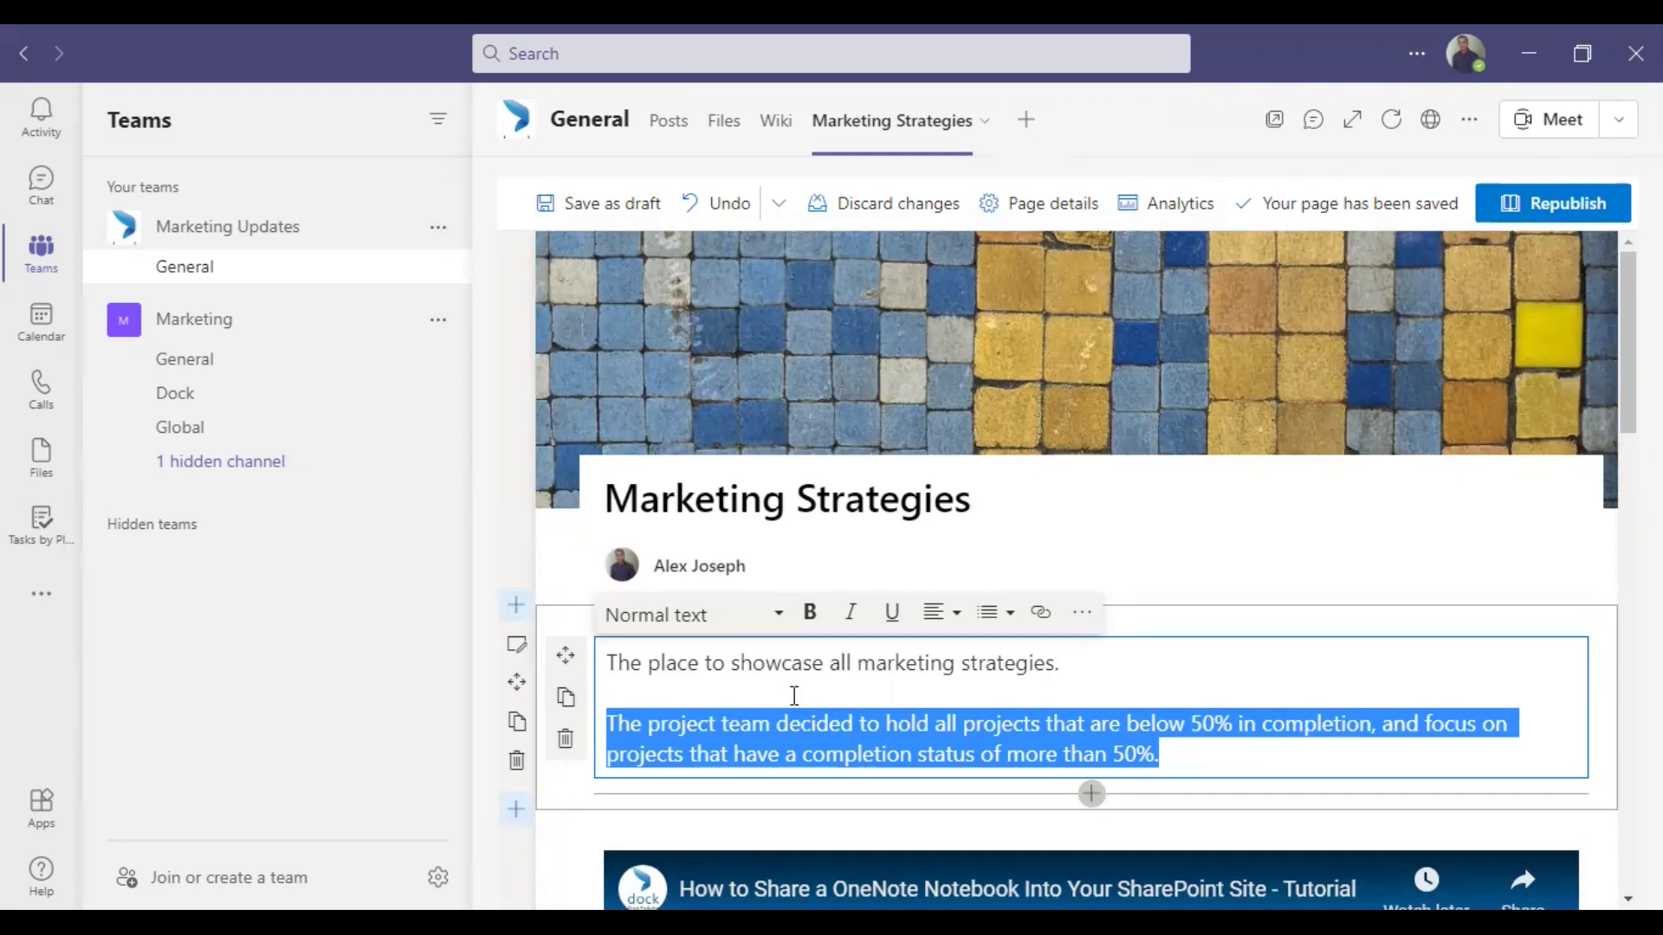
key(BackSpace)
key(BackSpace)
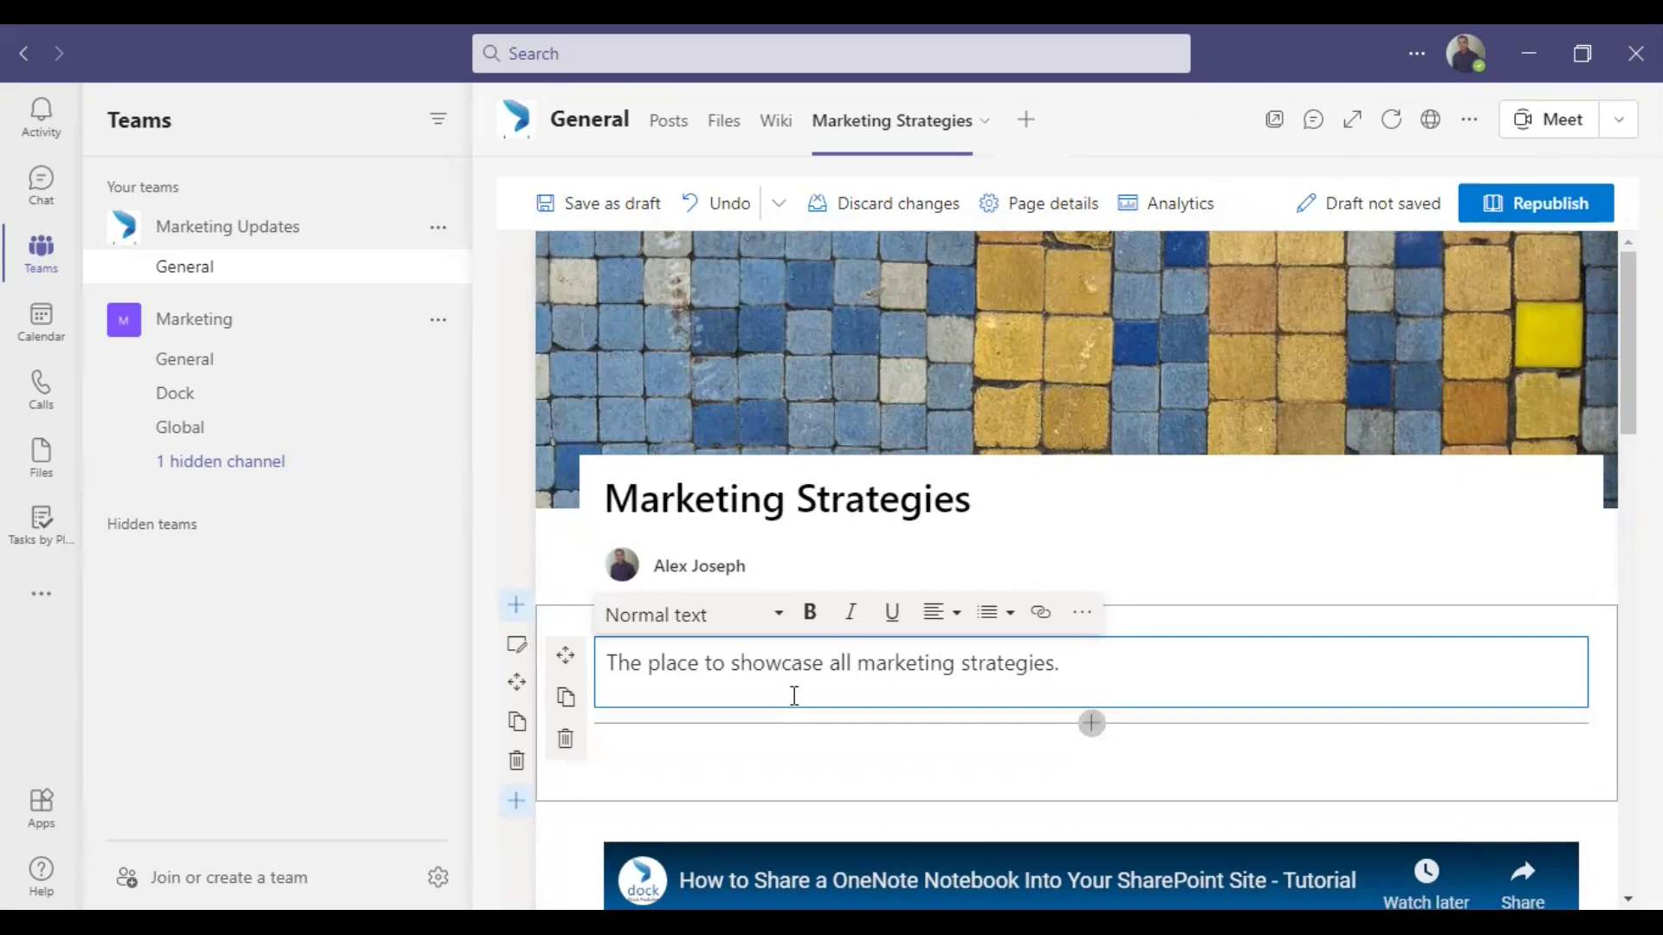
key(Return)
text(The projects)
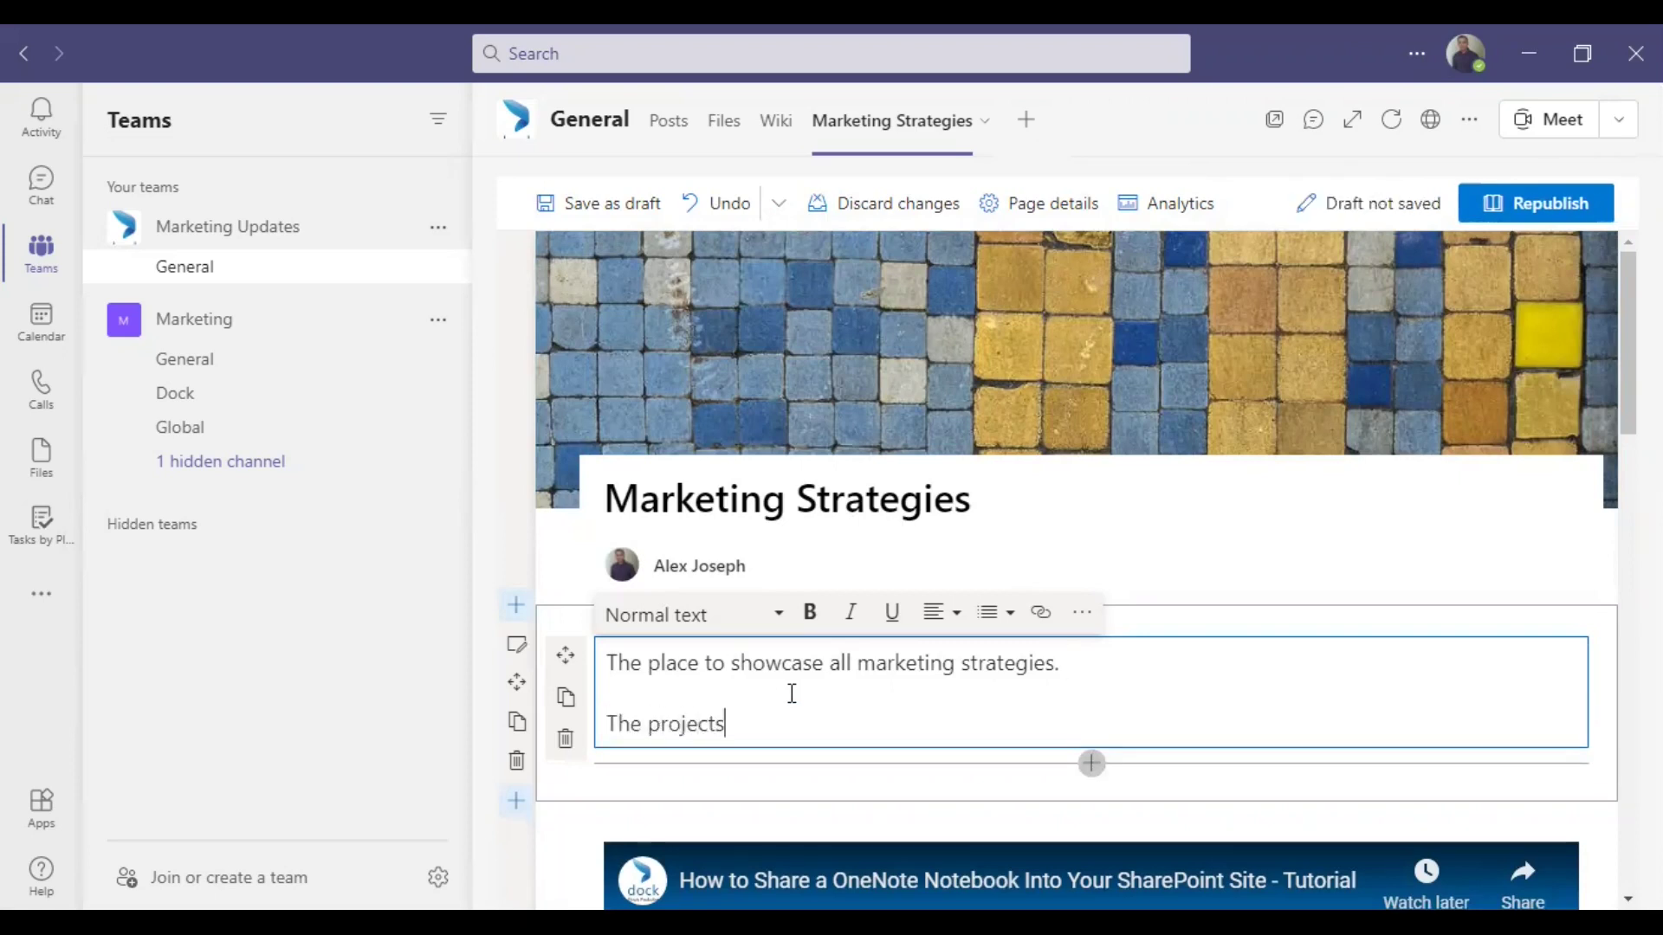
key(BackSpace)
text(X is getting delayed so we want t)
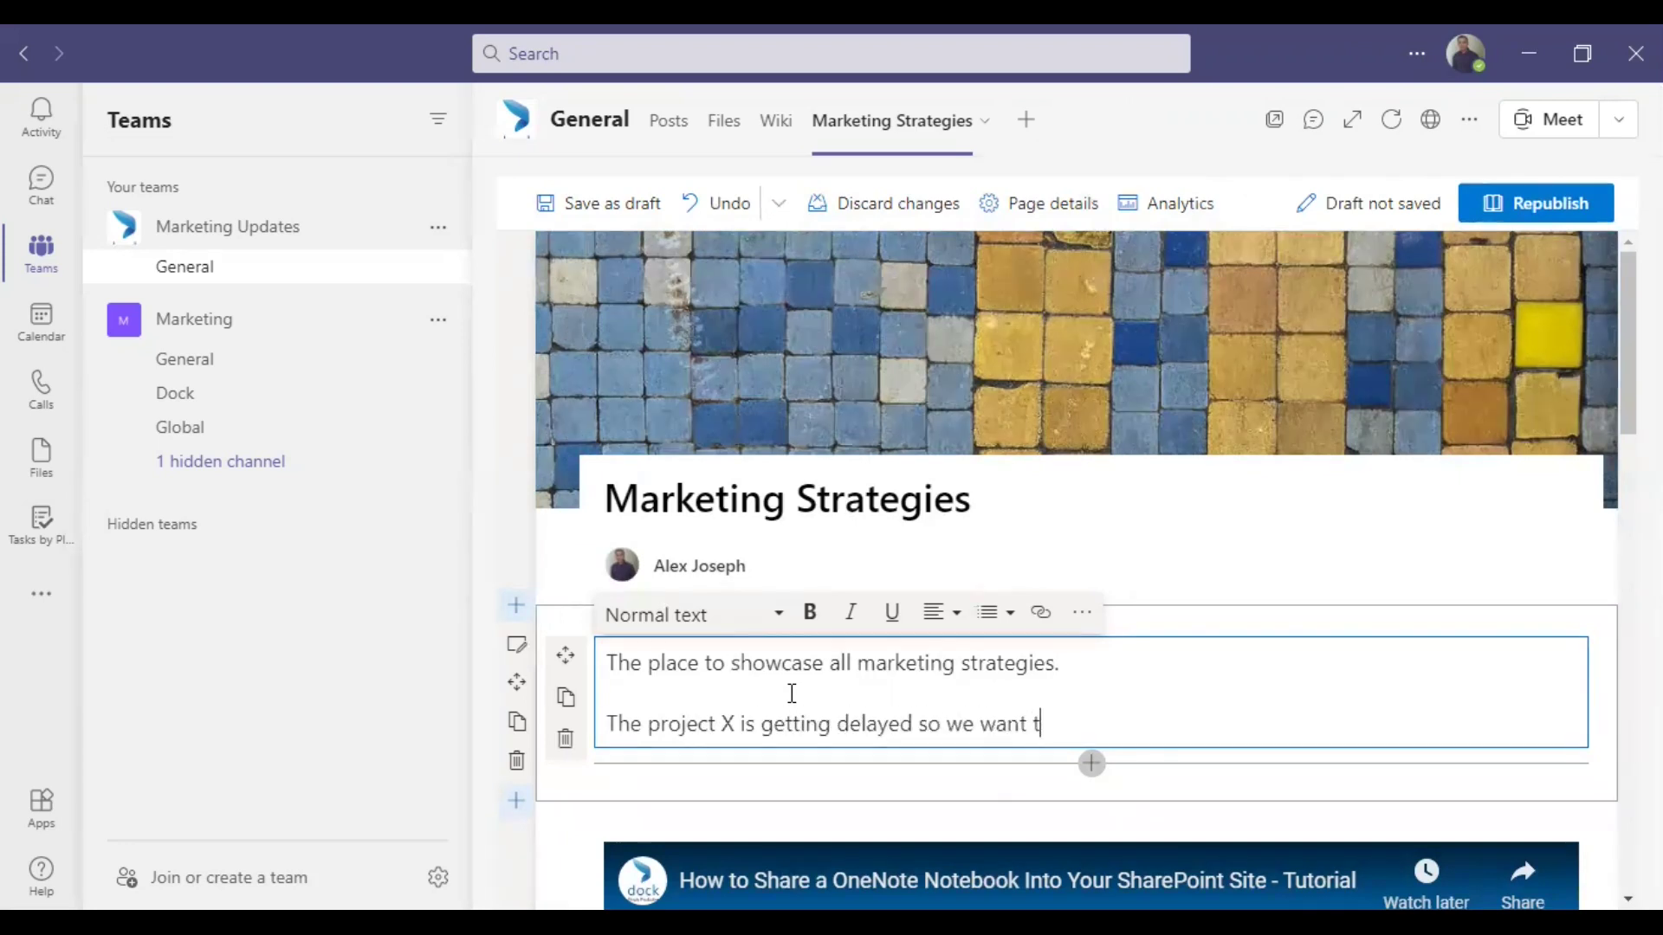
text(he whole team to work on it from next week.)
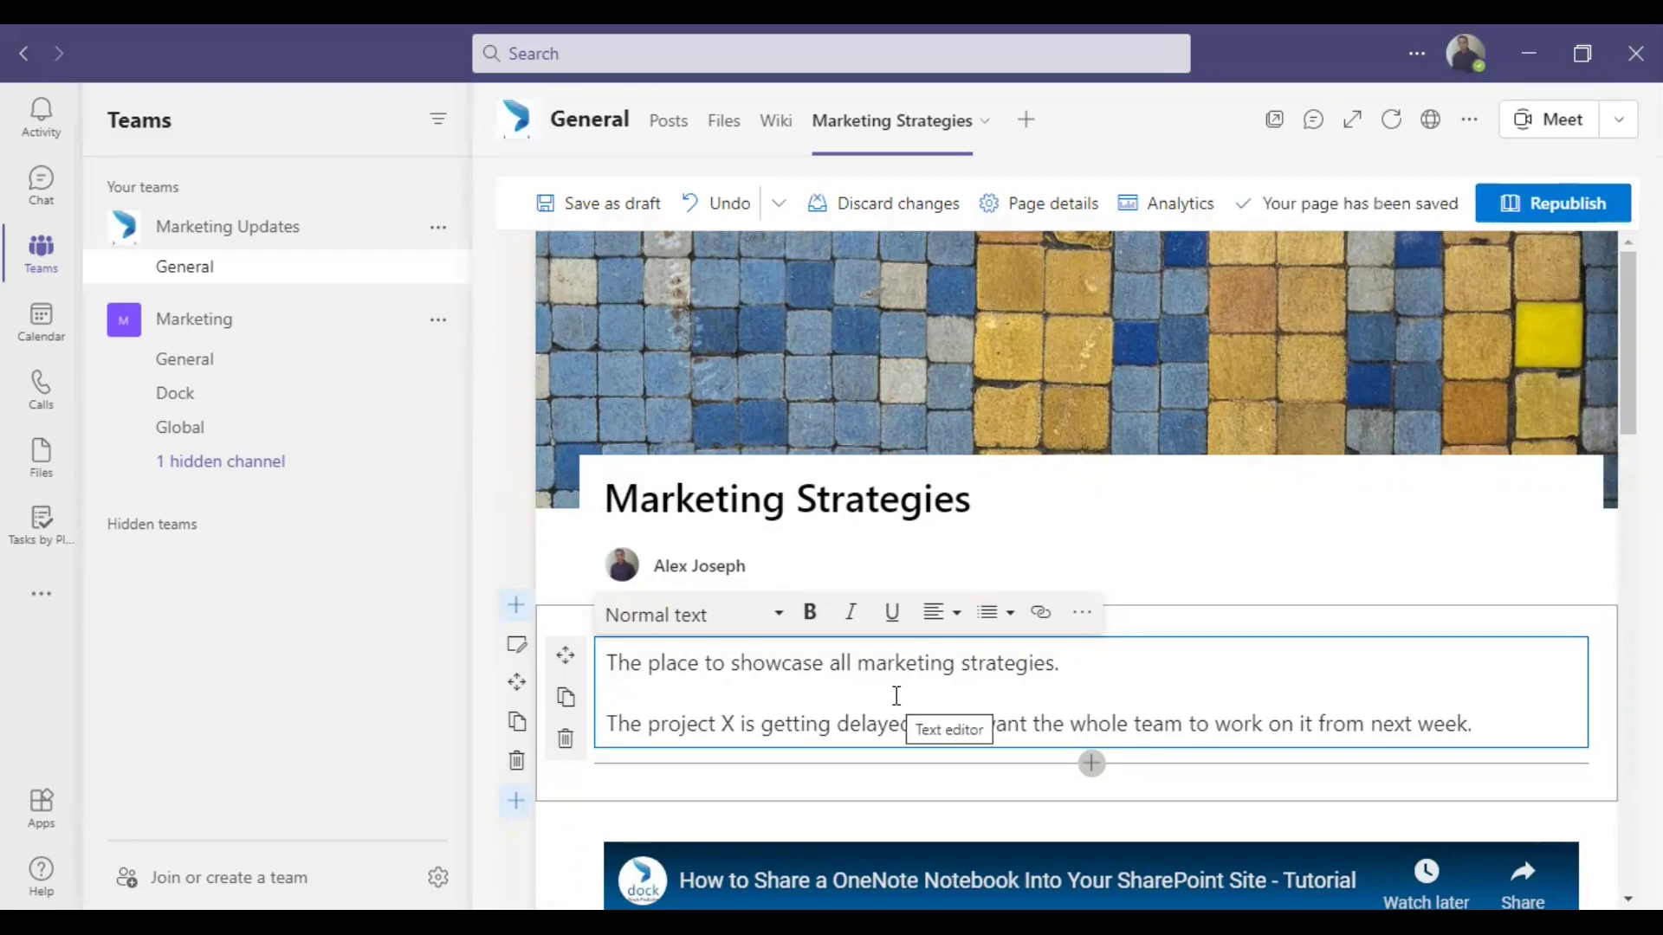
click(1252, 674)
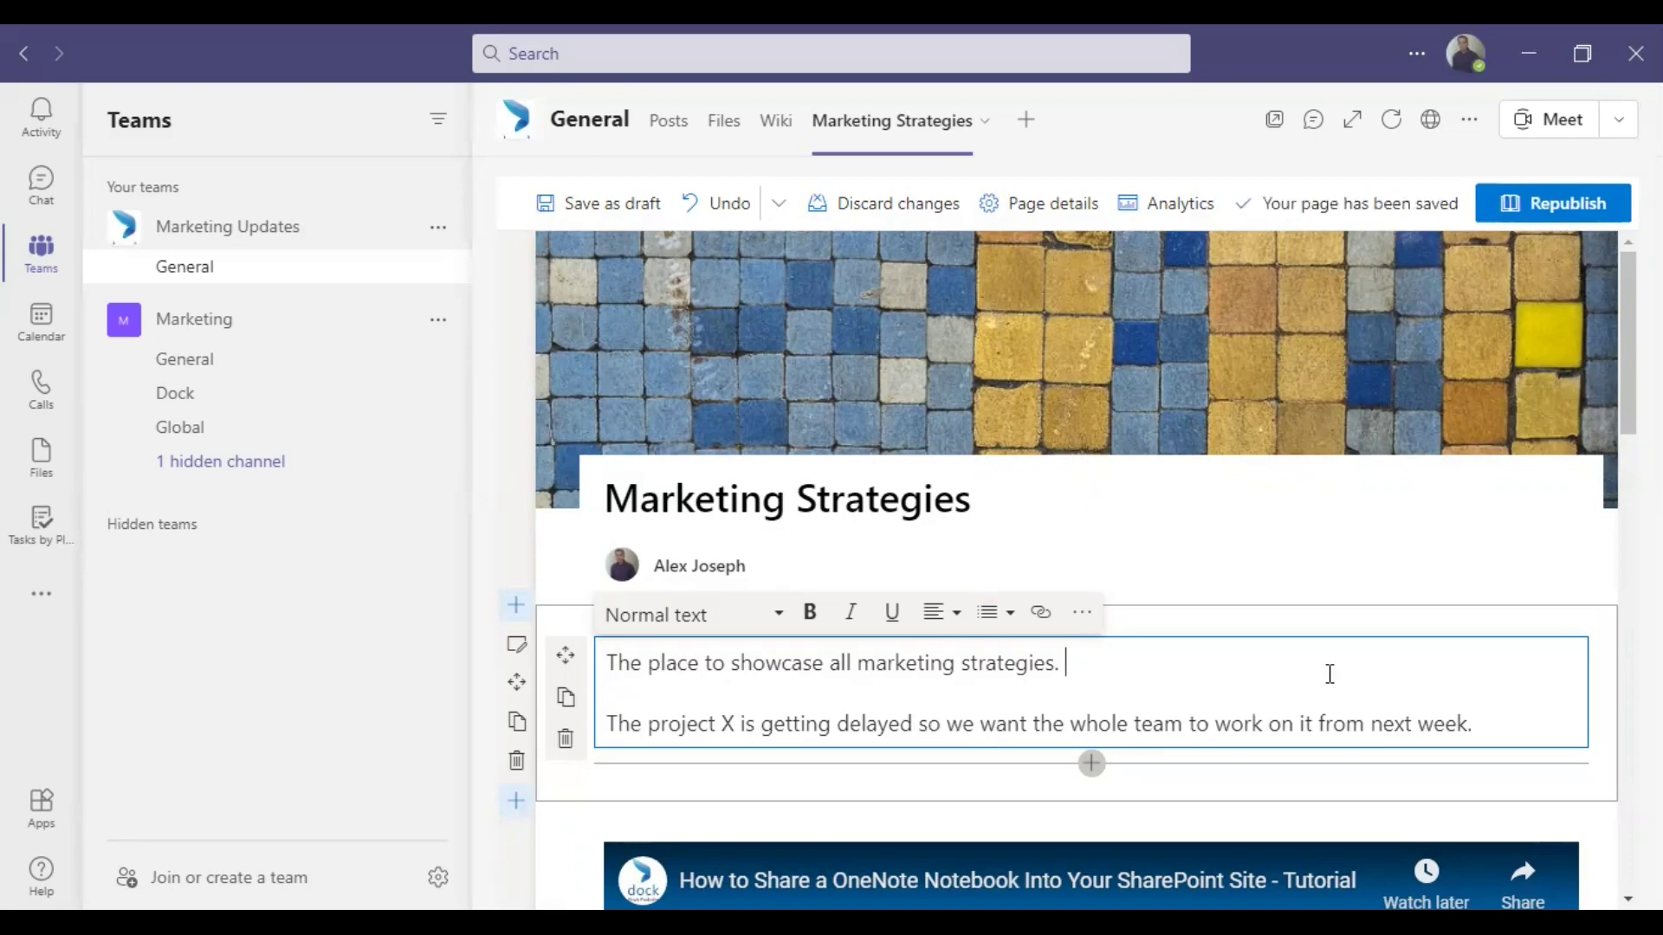
Step: Republish the edited Marketing Strategies page from the page toolbar
scroll(1117, 693, down, 10)
scroll(1155, 703, up, 10)
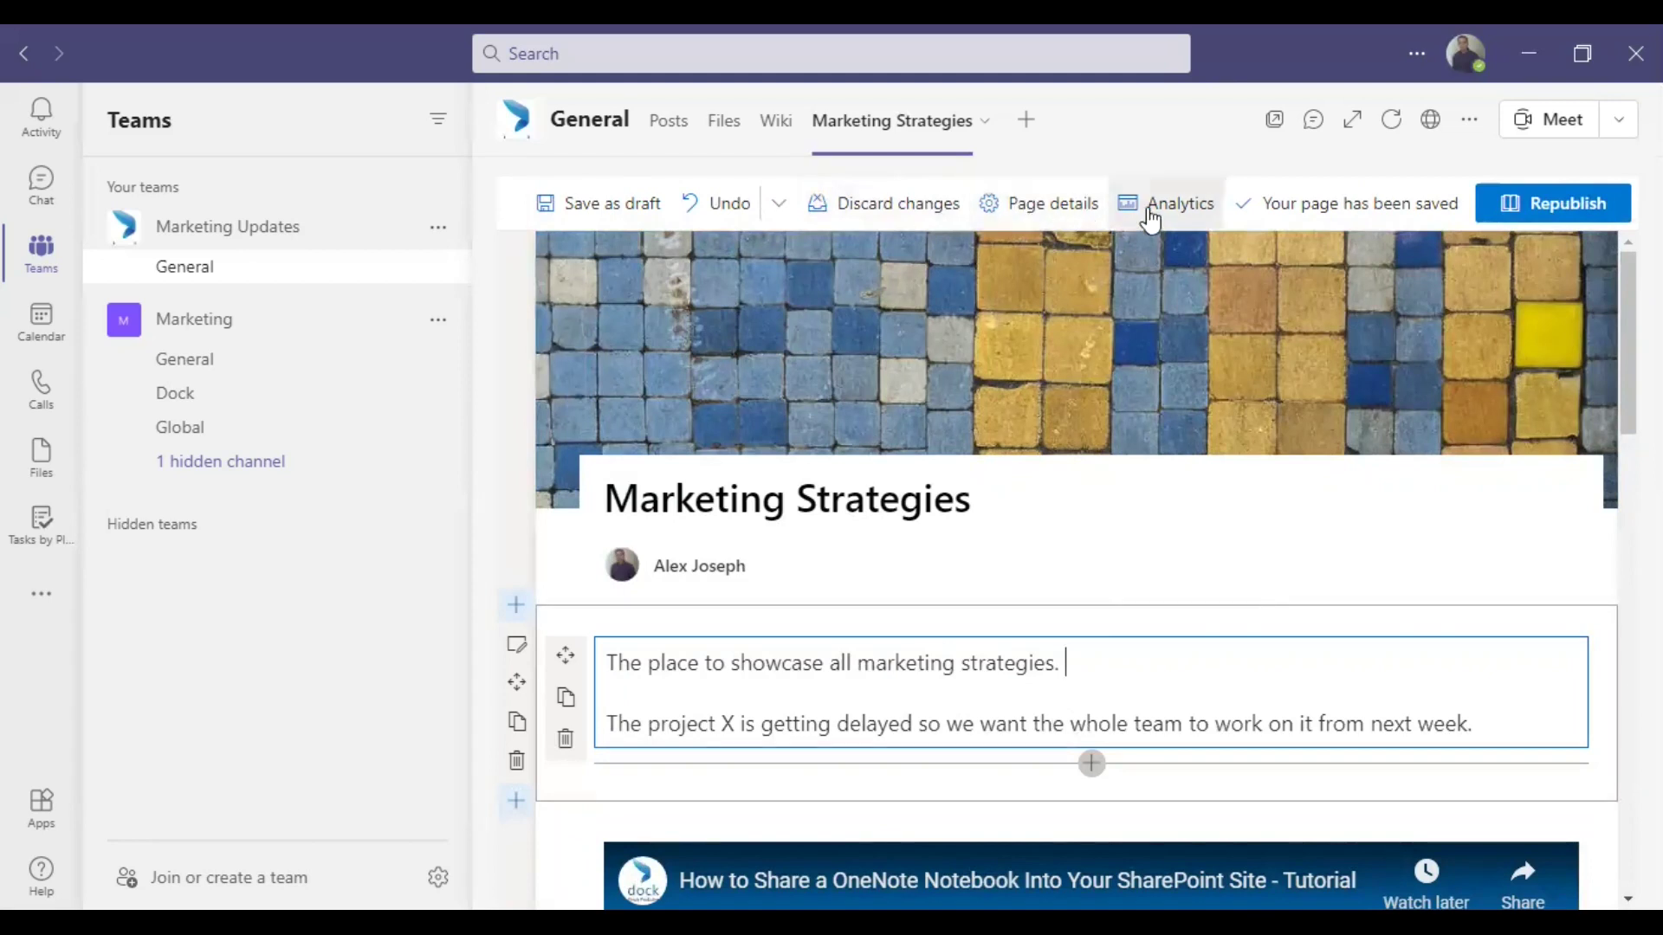
mouse_move(1439, 263)
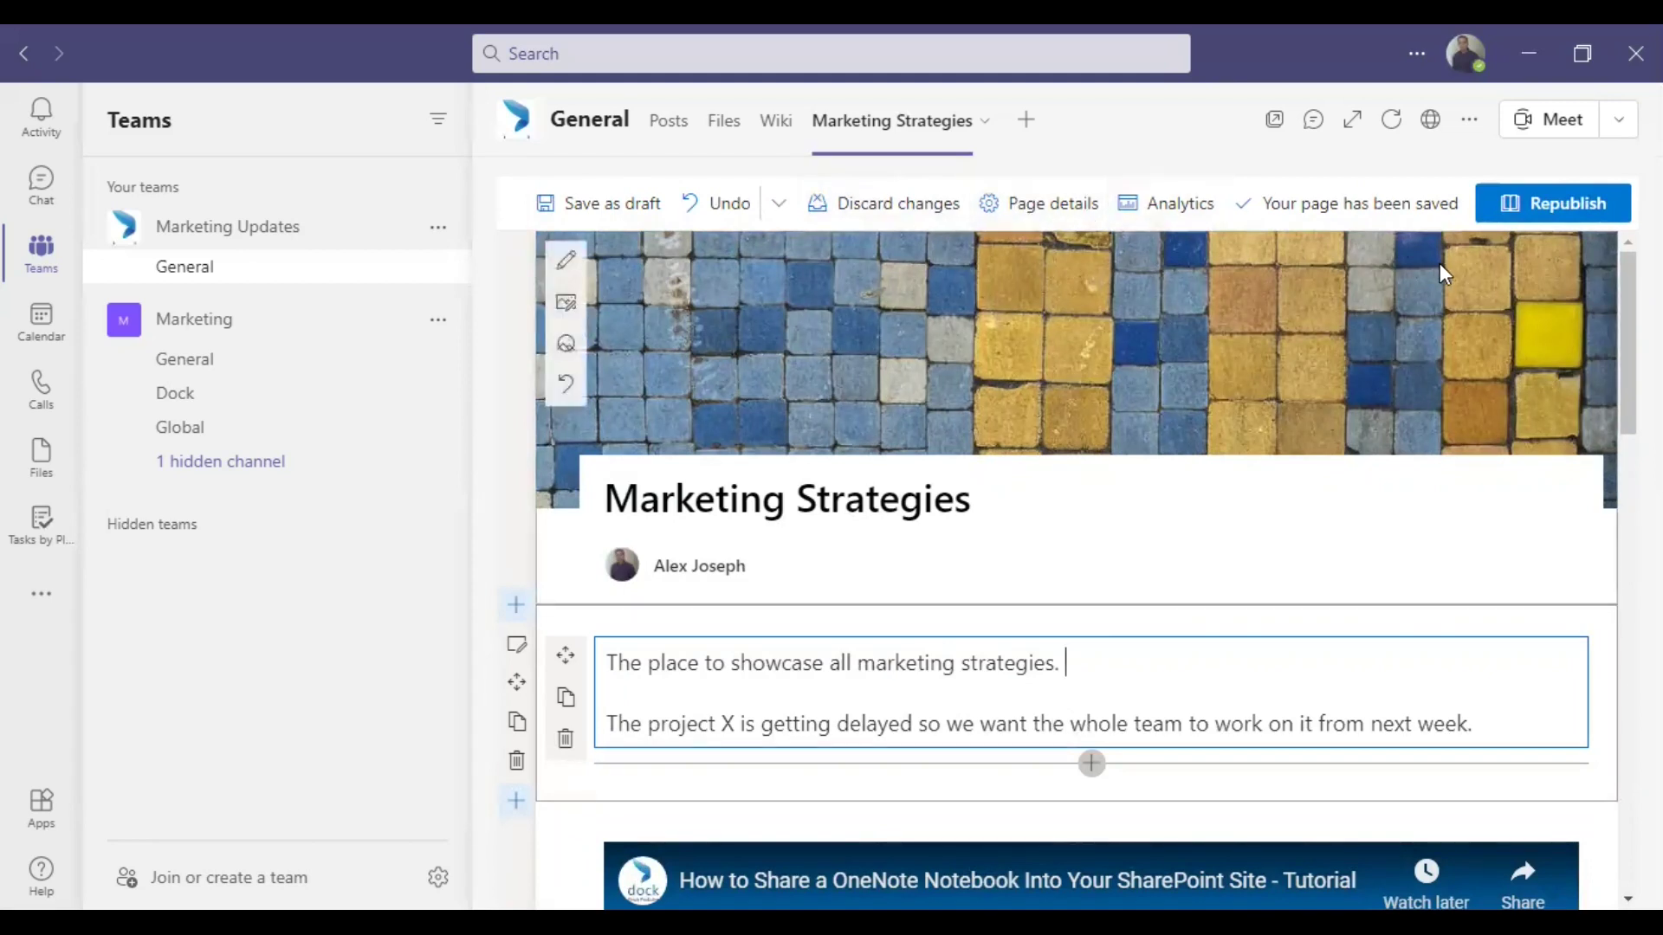
click(1574, 206)
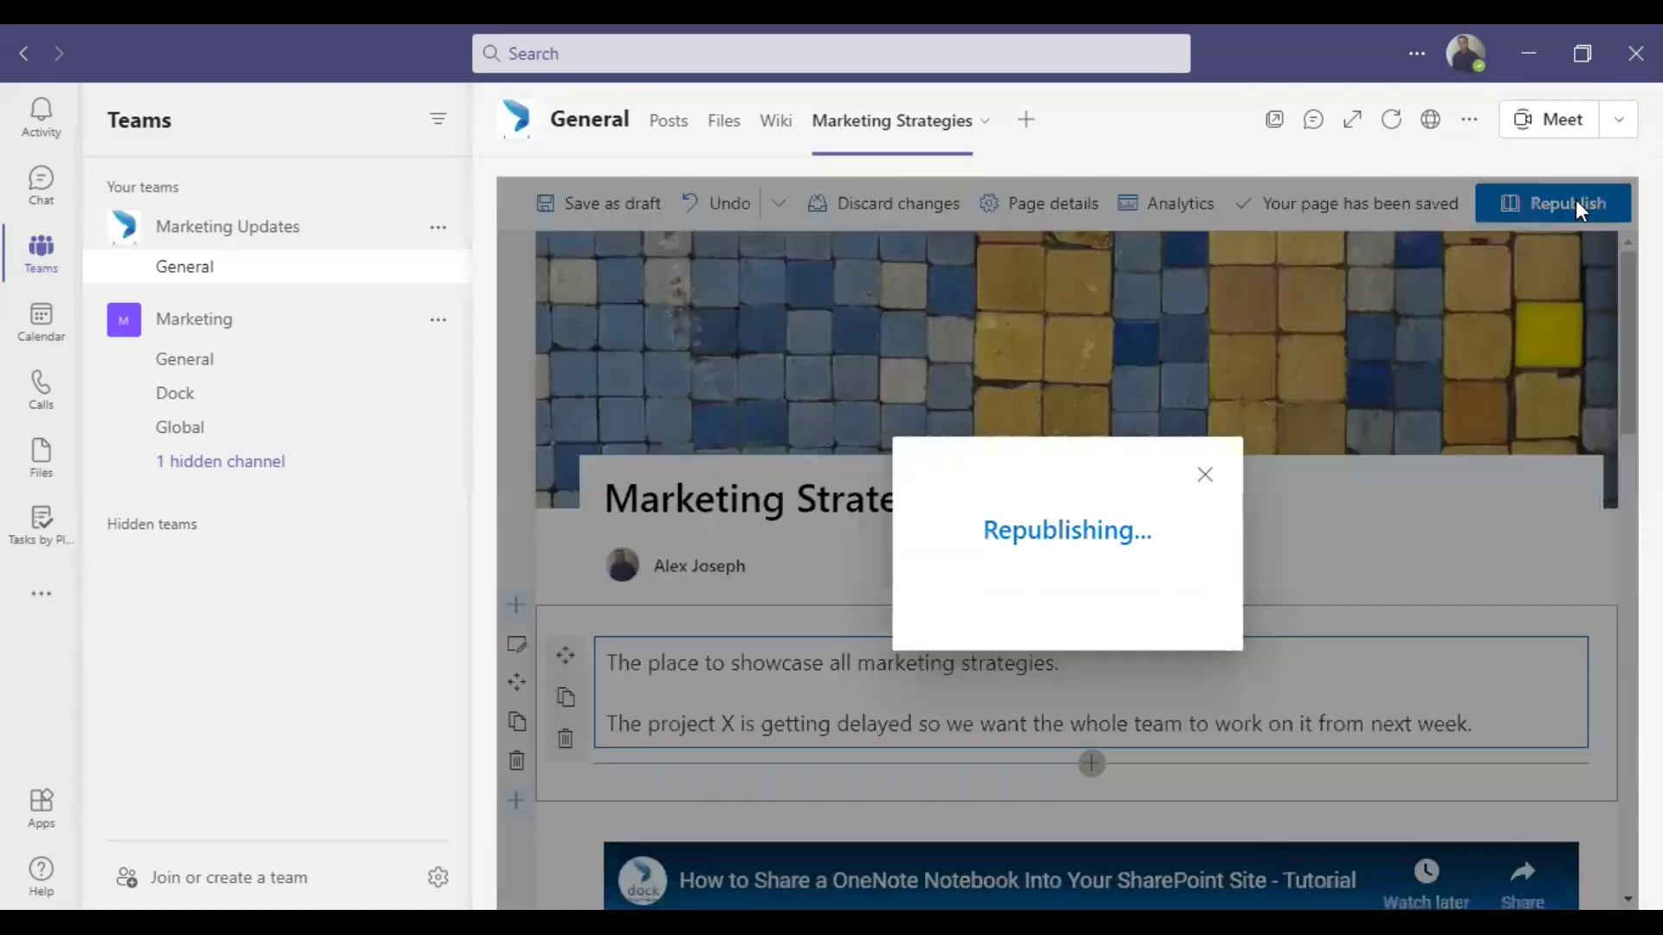